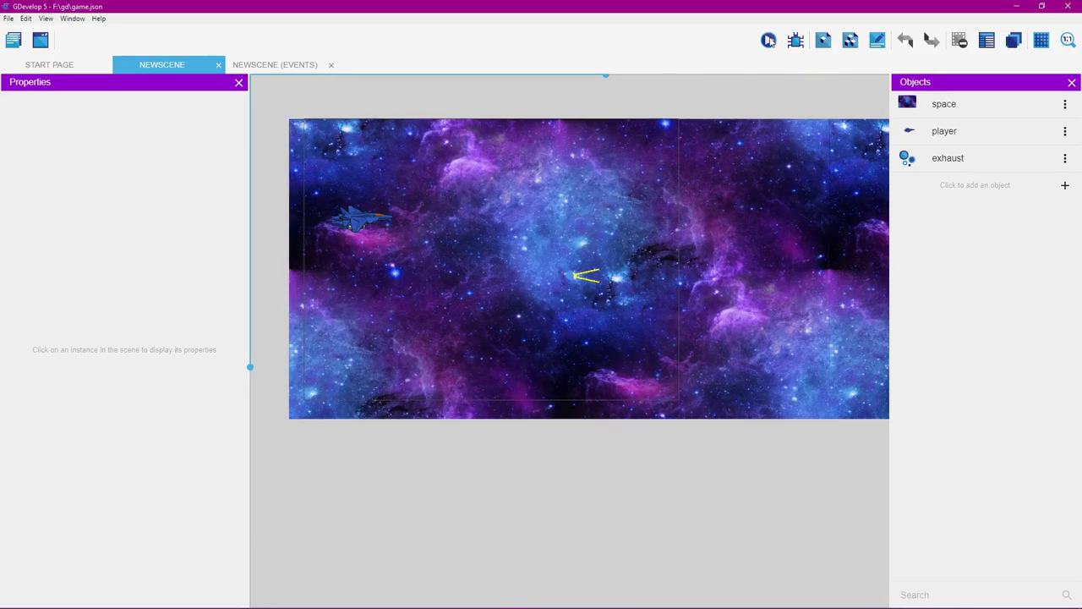
Preview the finished space scene, fly the player ship in all four directions with its exhaust trail, and close the preview
left_click(768, 40)
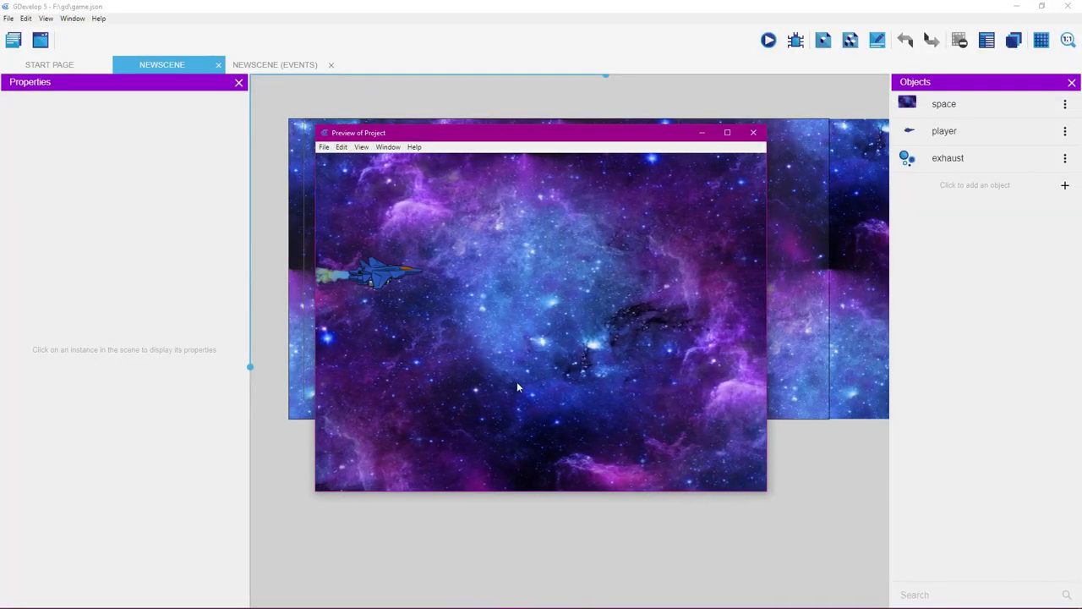
key("Right")
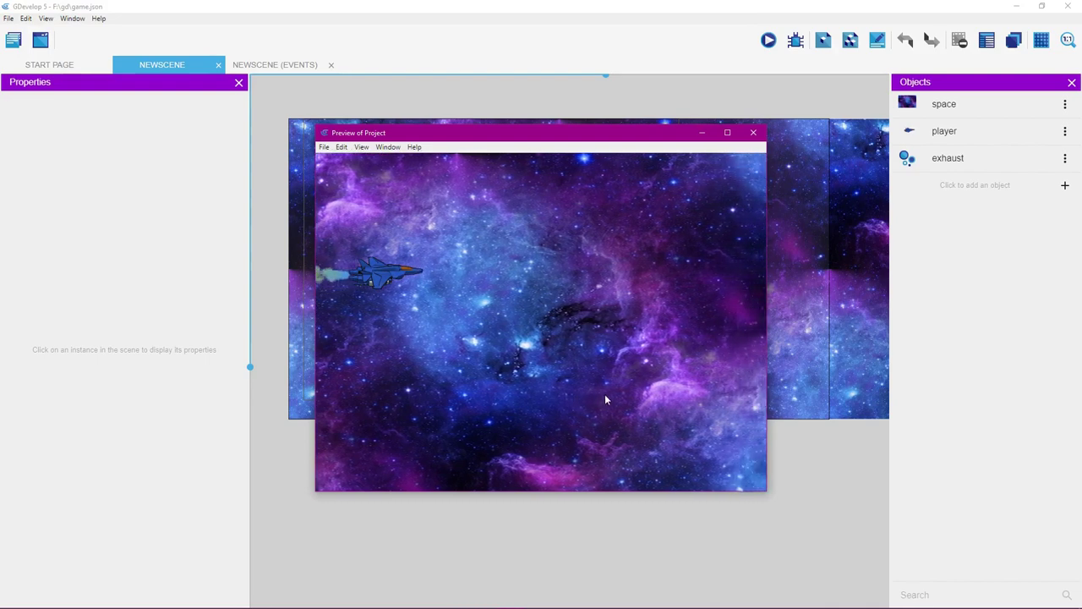
key("Up")
key("Right")
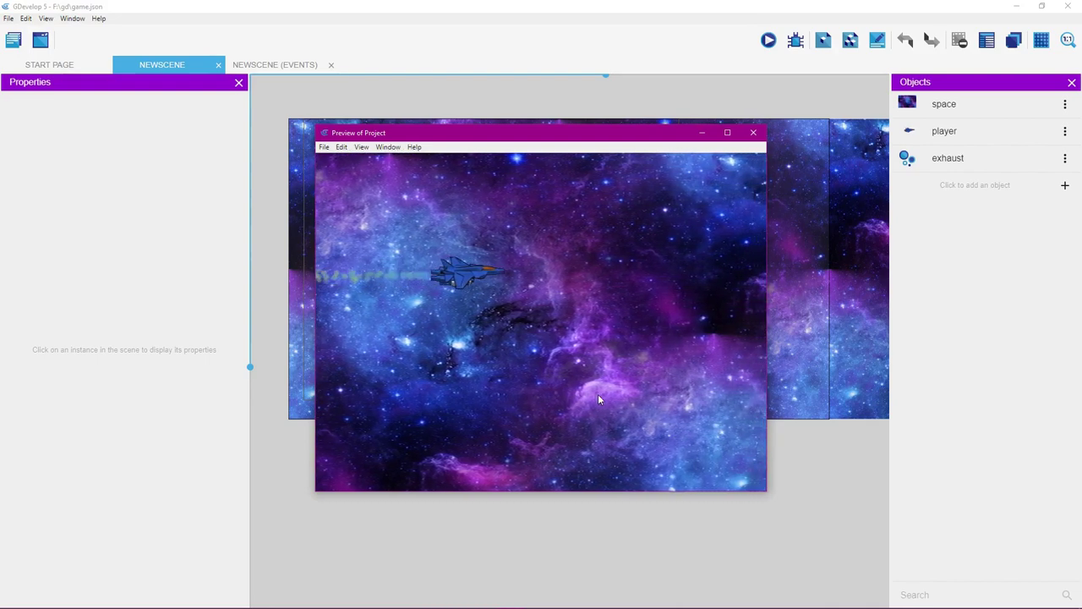
key("Down")
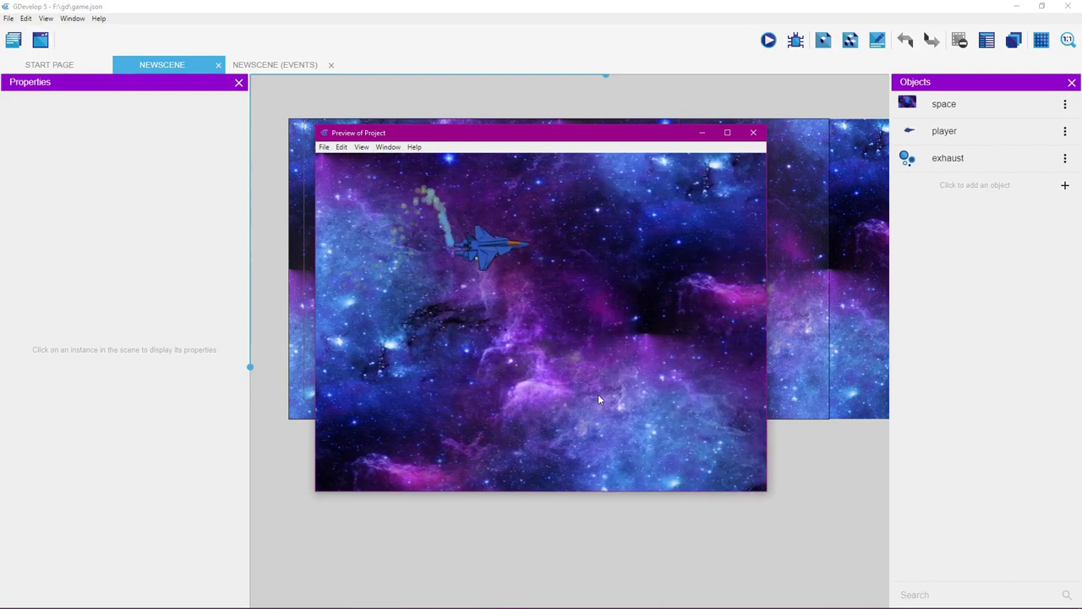
key("Up")
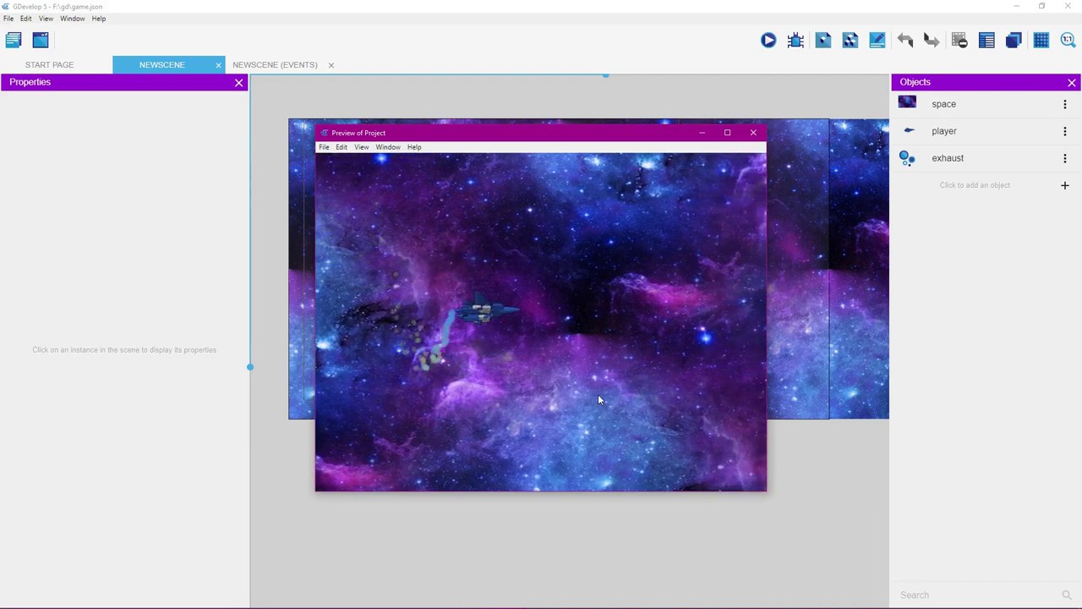
key("Down")
key("Down")
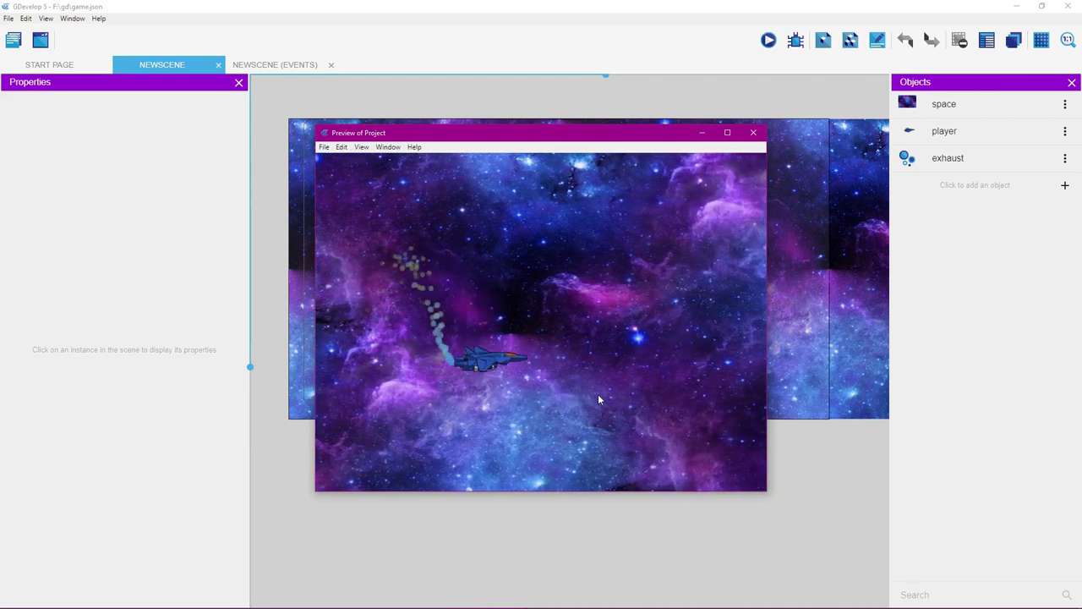
key("Up")
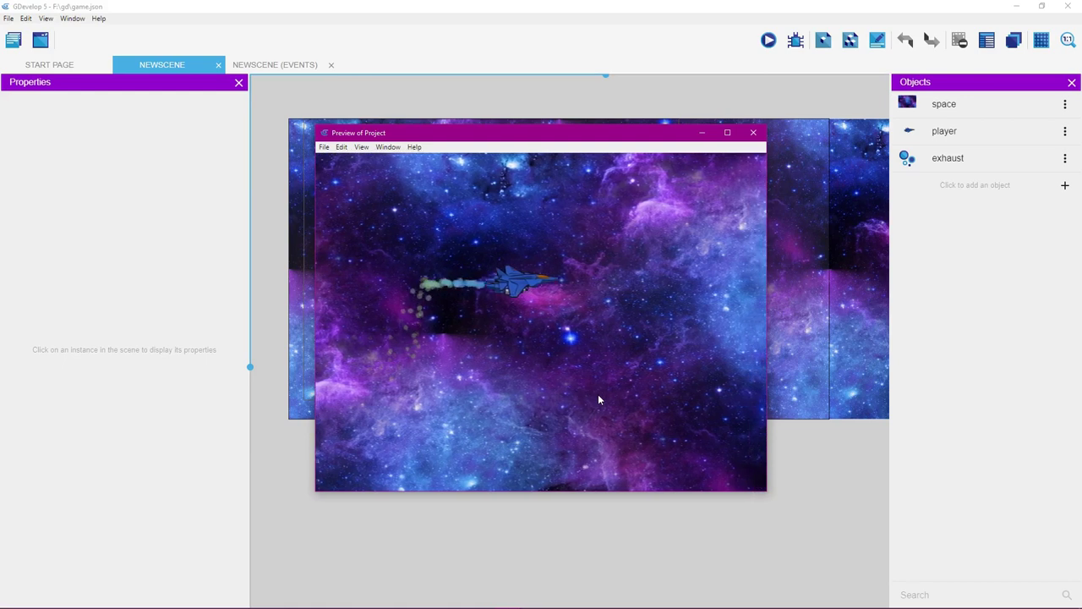
key("Right")
key("Up")
key("Down")
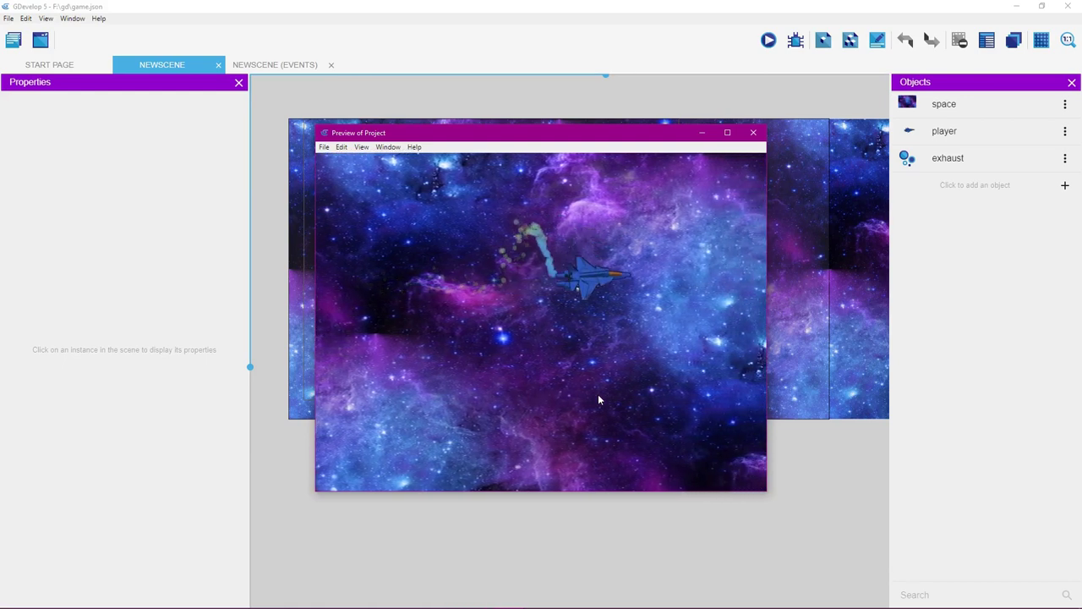
key("Left")
key("Up")
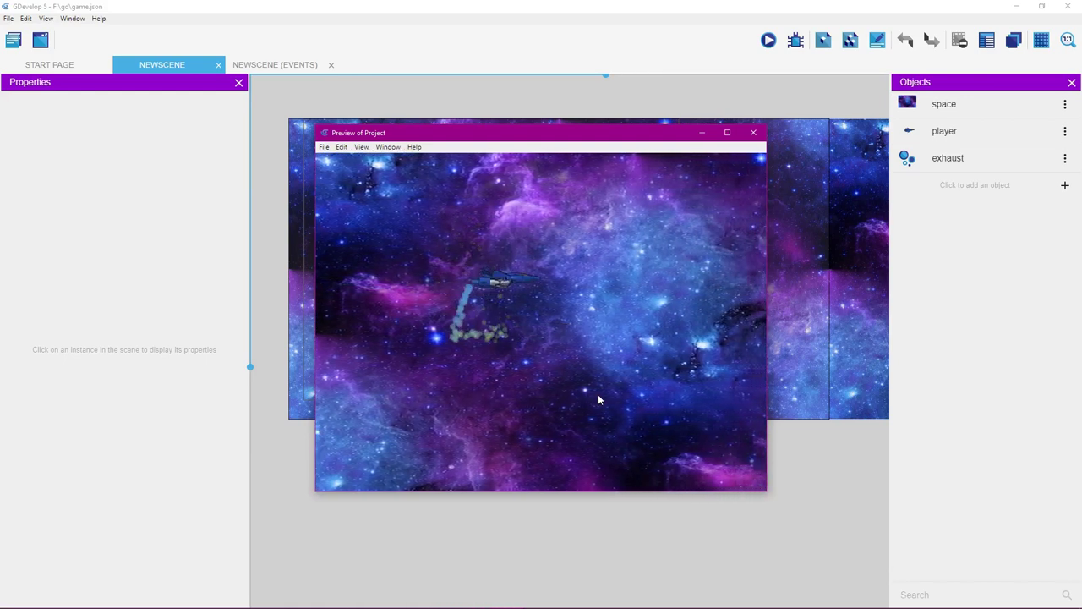
key("Down")
key("Down")
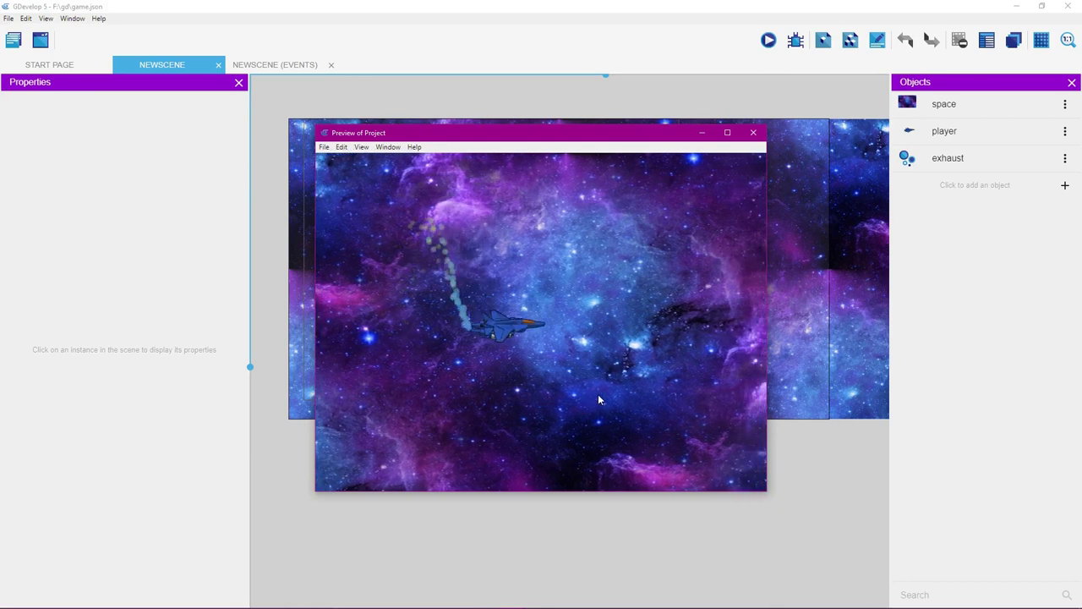
key("Up")
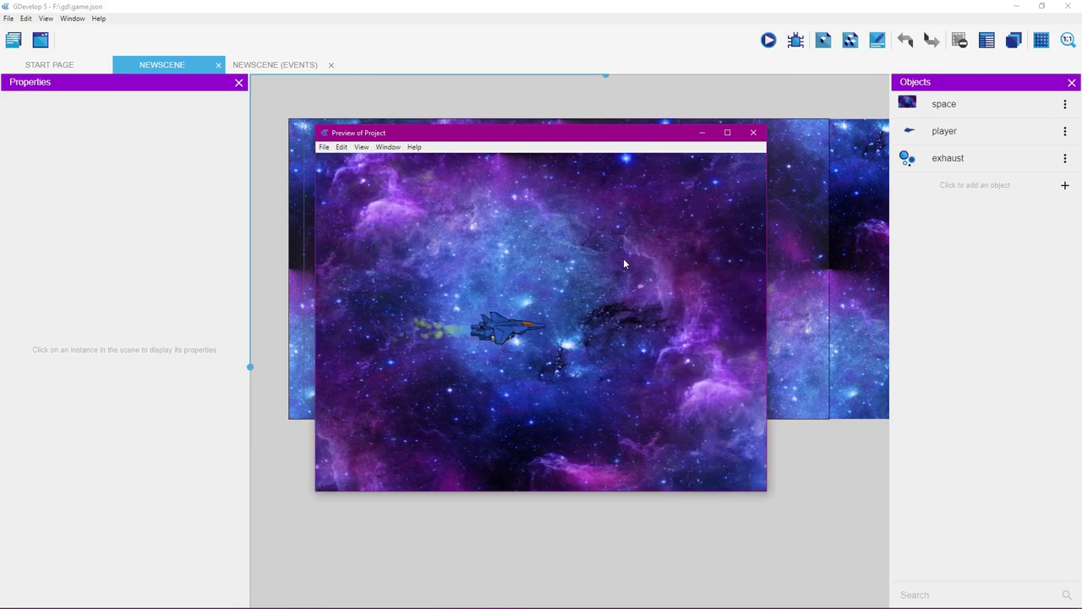
left_click(754, 133)
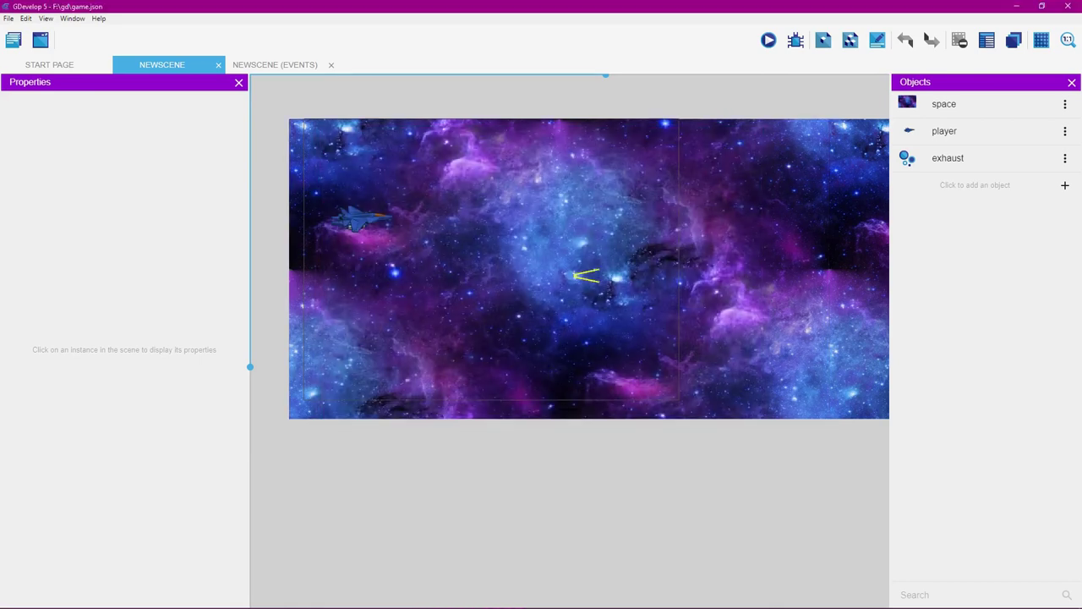
Switch to the Little Guy CGI website in Chrome, look through the Game Assets page of Game Visualz, and close the browser window
mouse_move(348, 598)
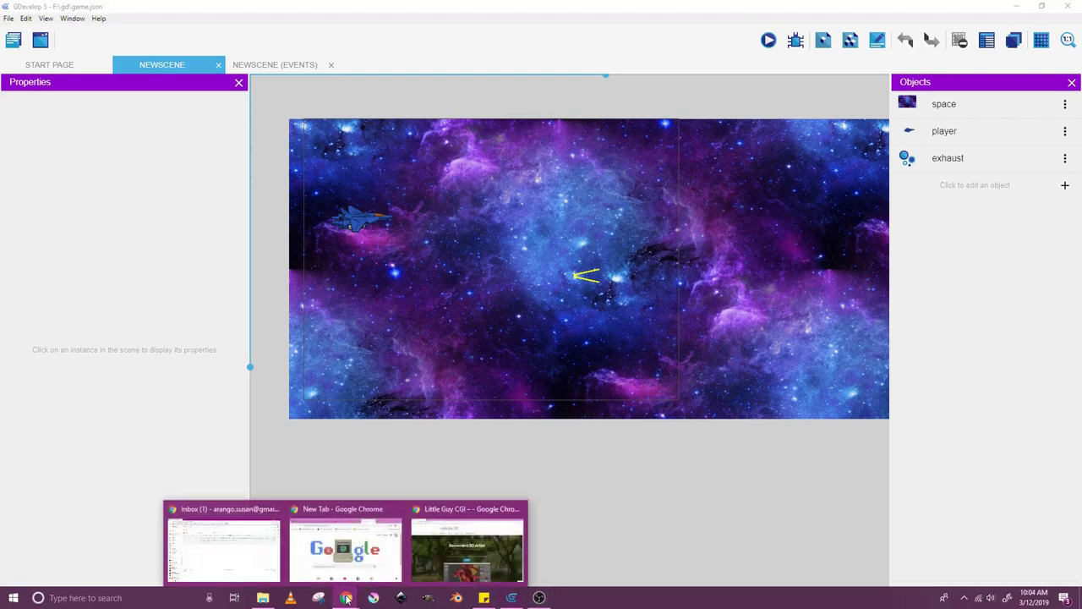
left_click(470, 542)
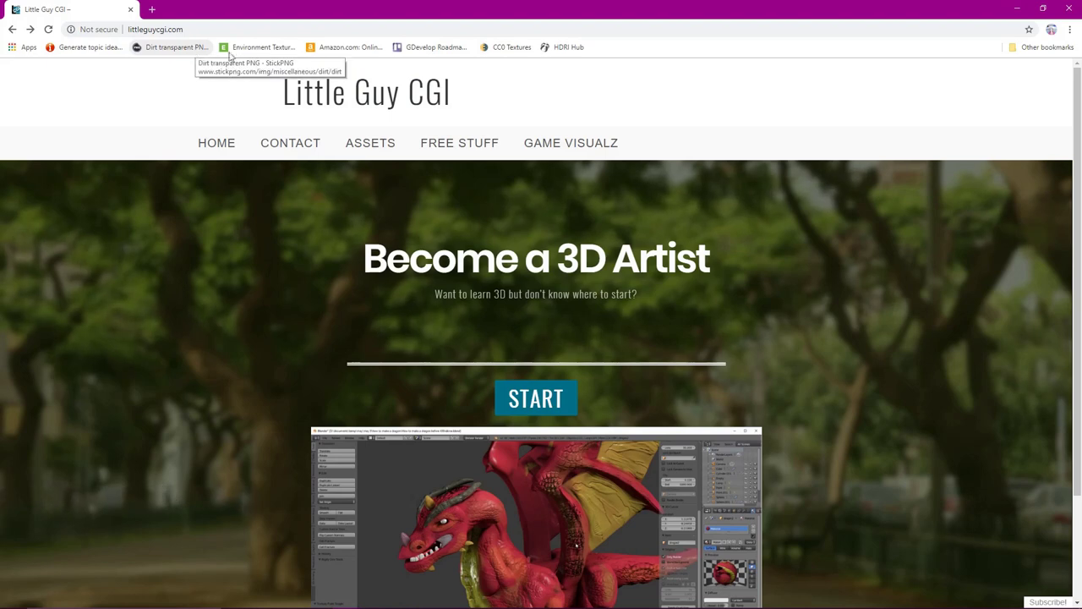
left_click(547, 147)
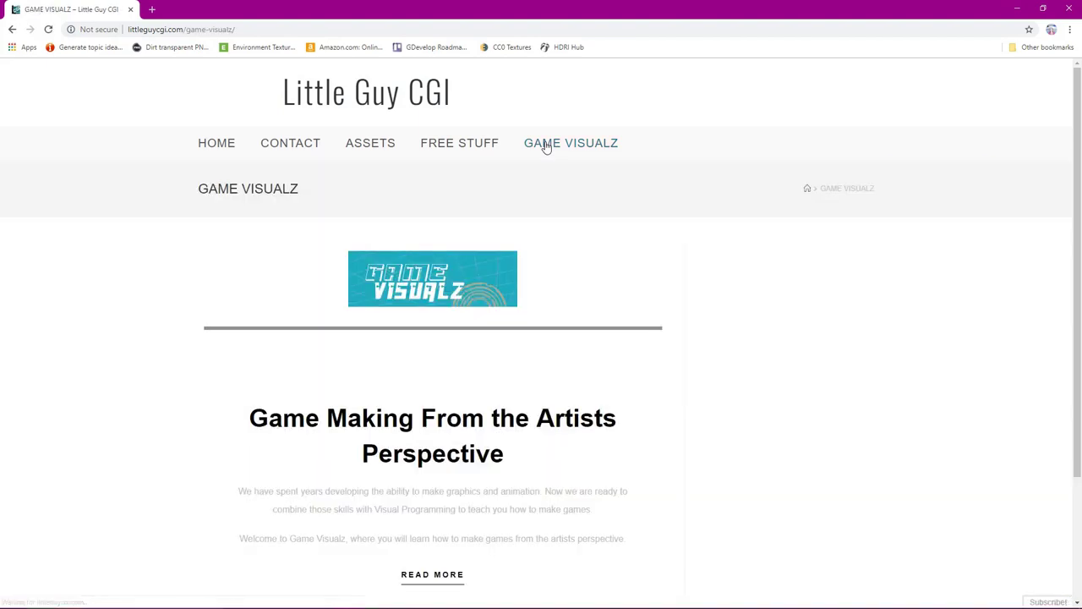
scroll(679, 381, "down", 2)
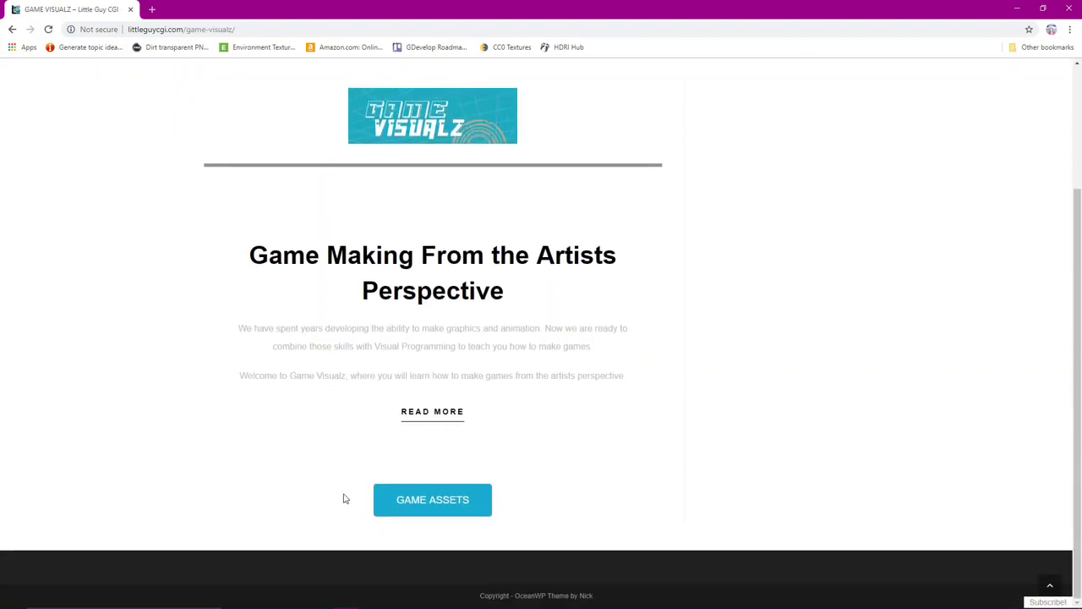
left_click(405, 506)
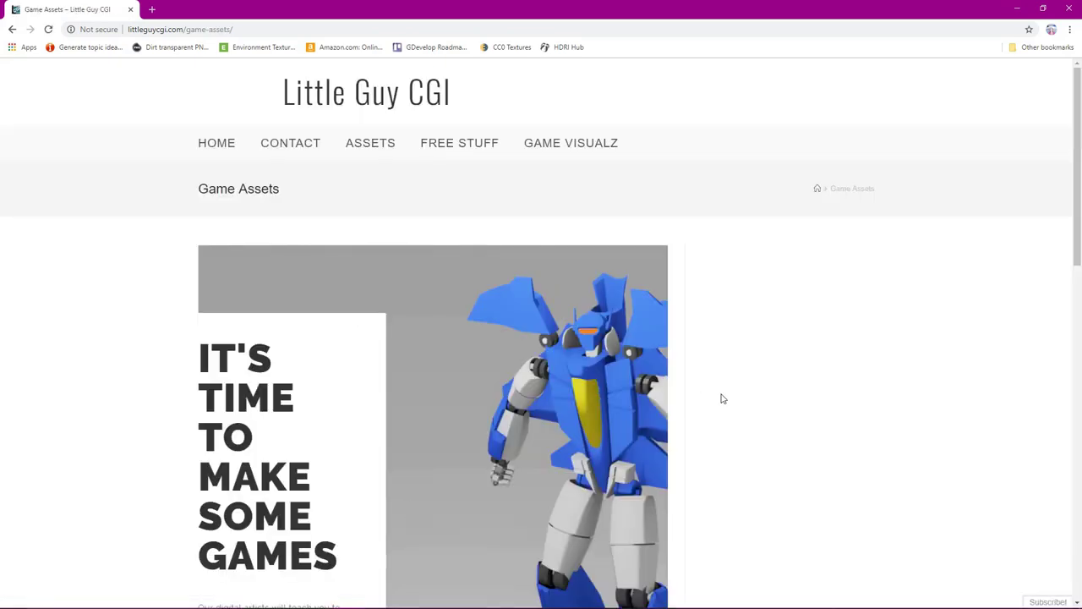
scroll(722, 398, "down", 2)
scroll(722, 398, "down", 4)
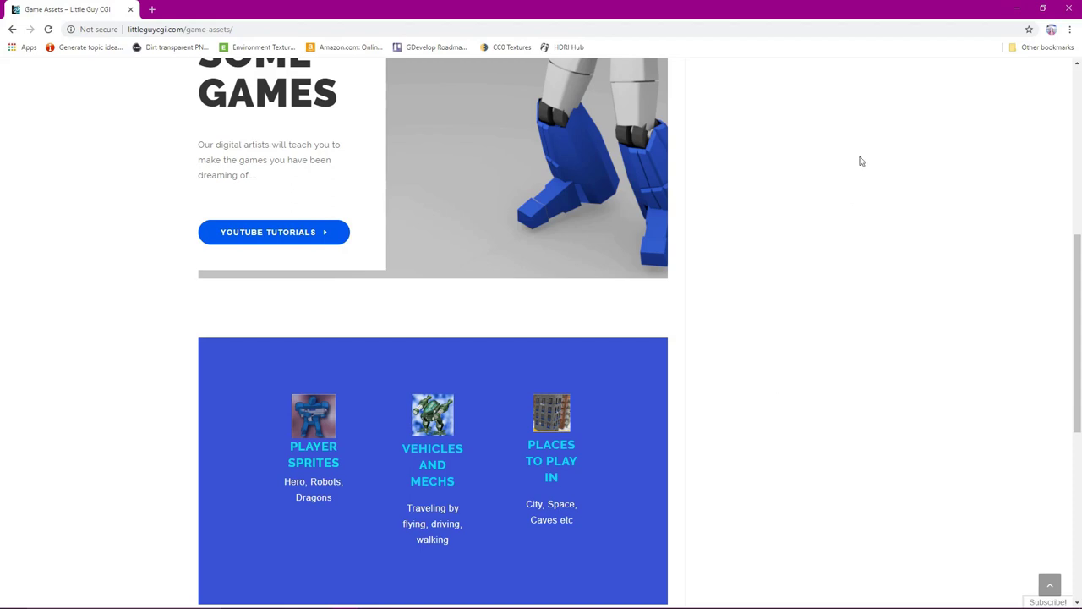
left_click(1067, 13)
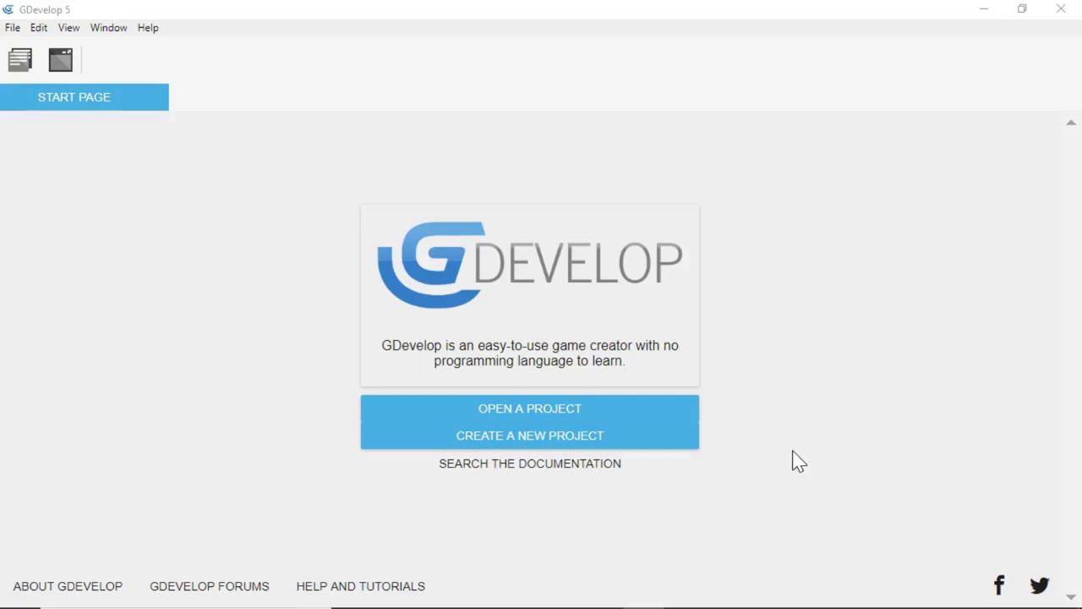
Create a new project in GDevelop from the Empty game starter and open a new scene in it
left_click(475, 433)
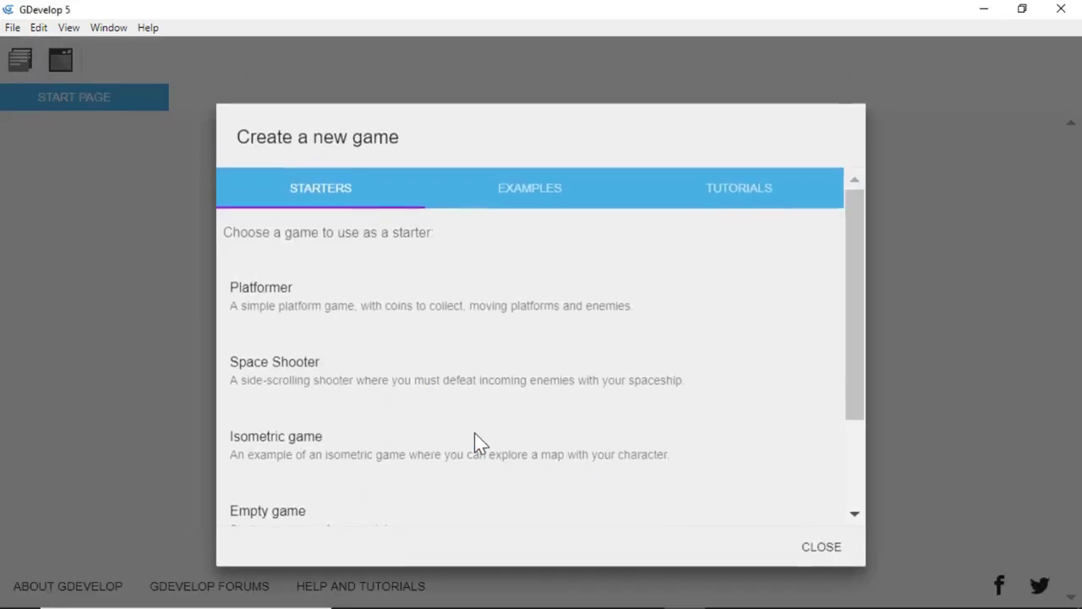
scroll(687, 421, "down", 3)
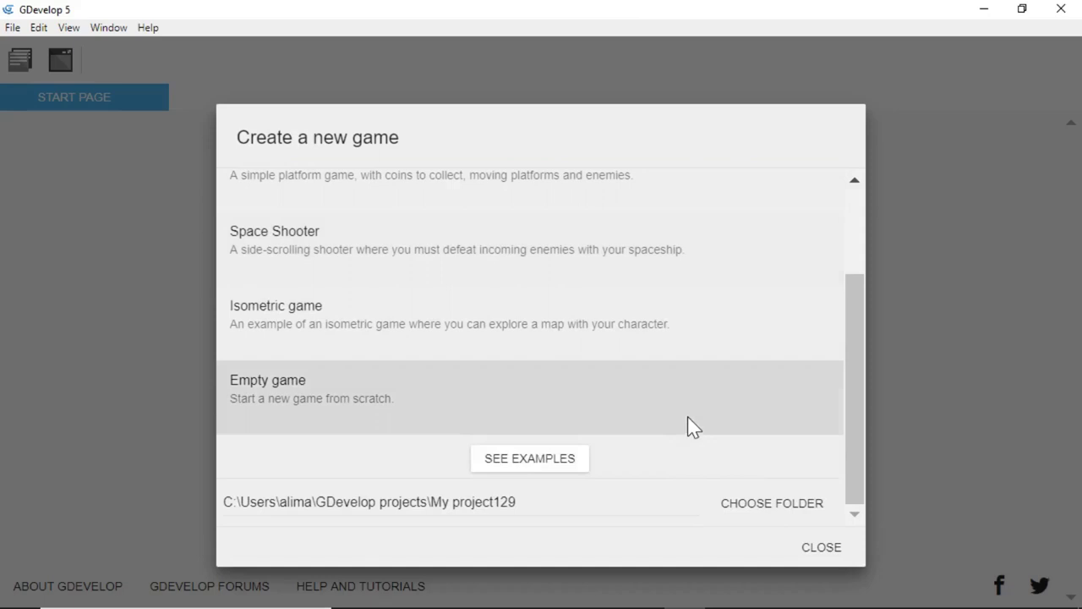
left_click(524, 389)
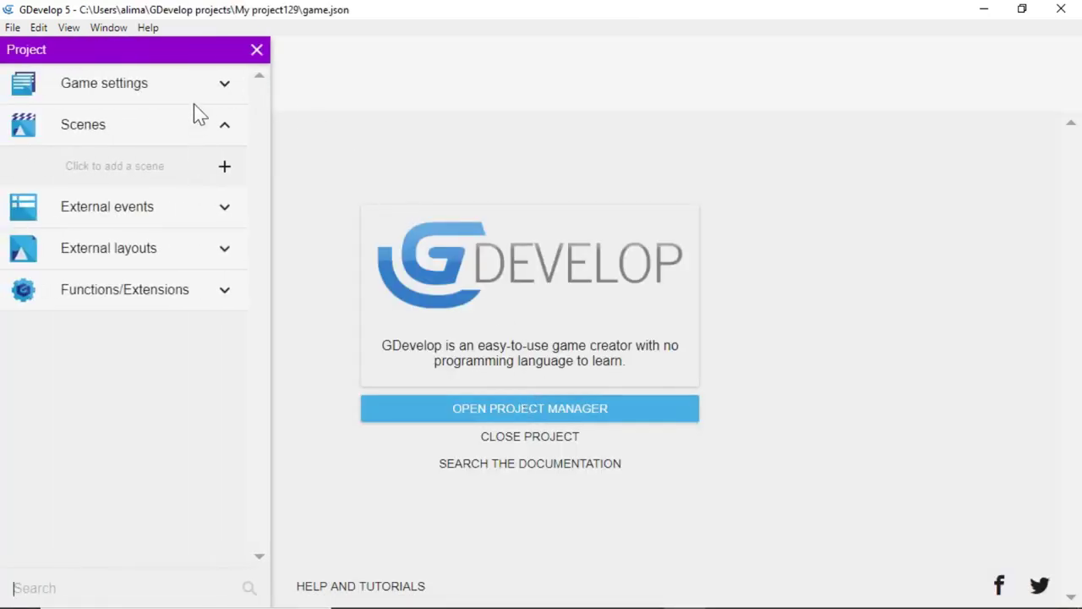
left_click(225, 167)
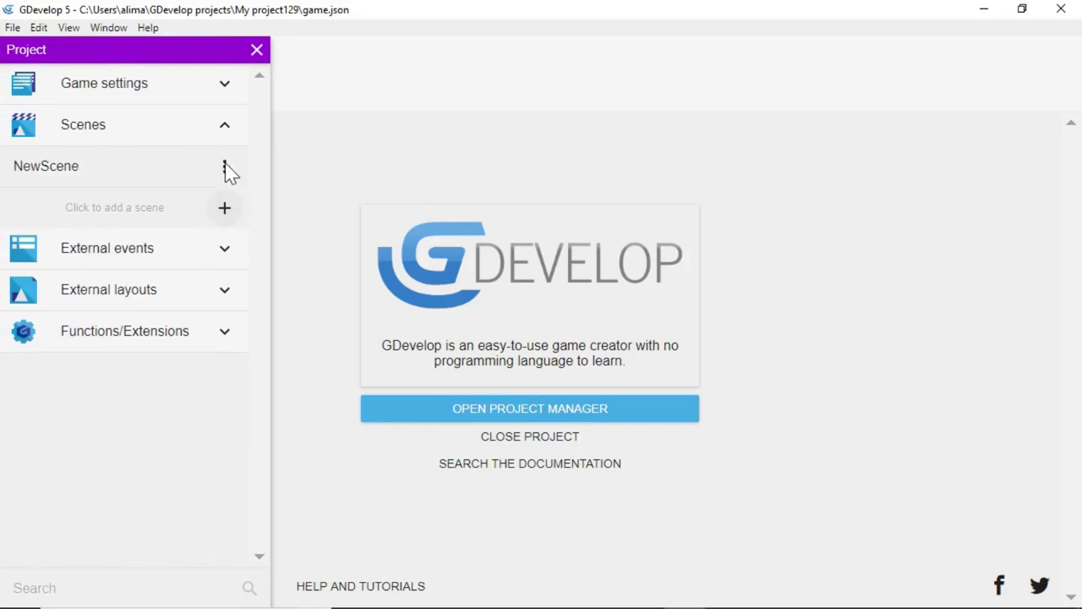
left_click(149, 168)
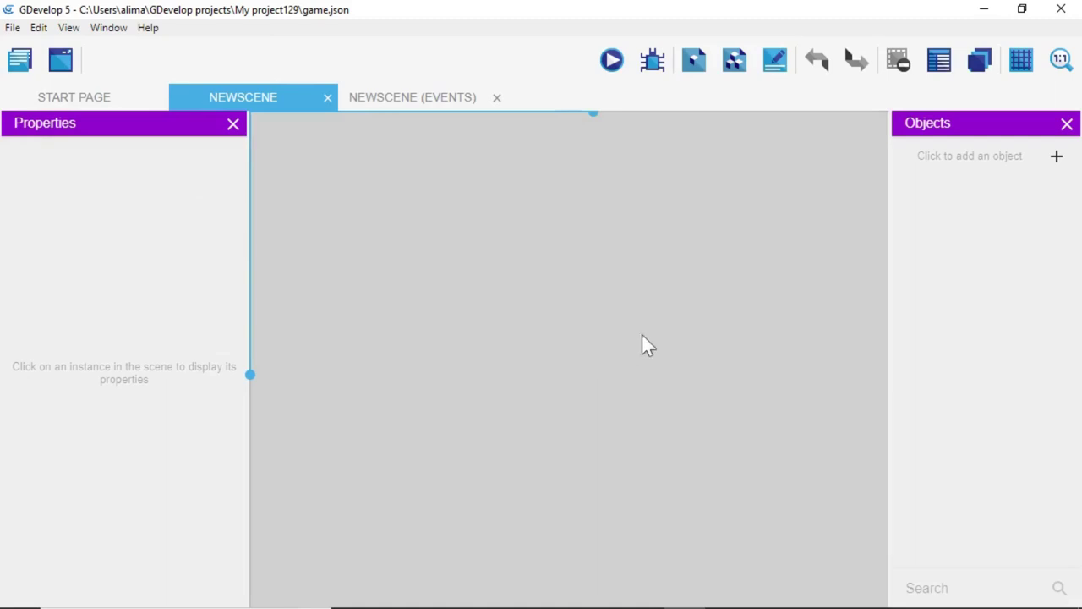
Add a new Sprite object to the scene's objects and name it space
left_click(1056, 157)
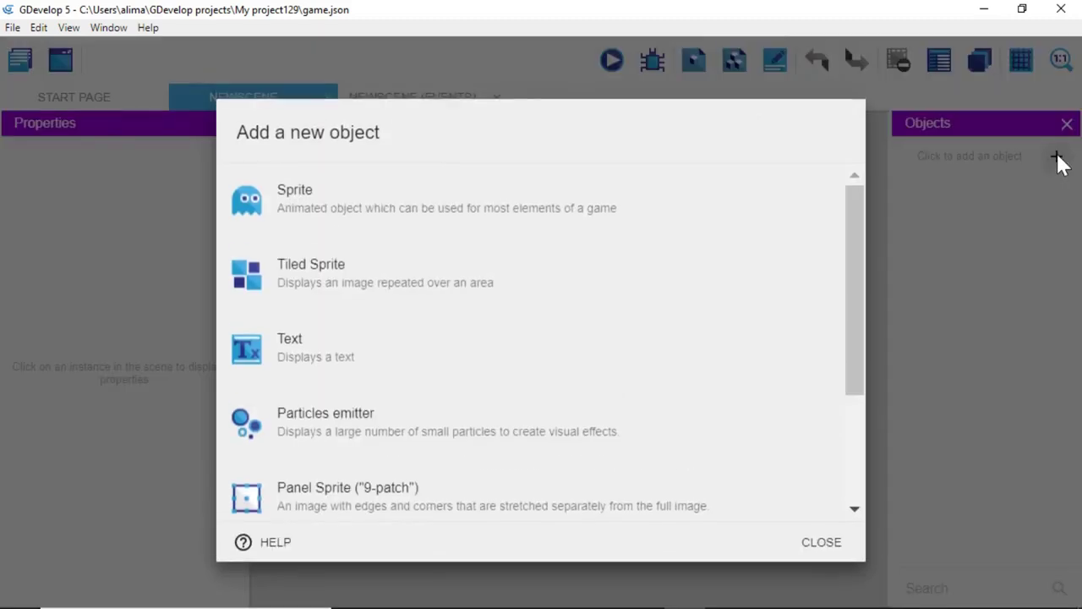
left_click(700, 205)
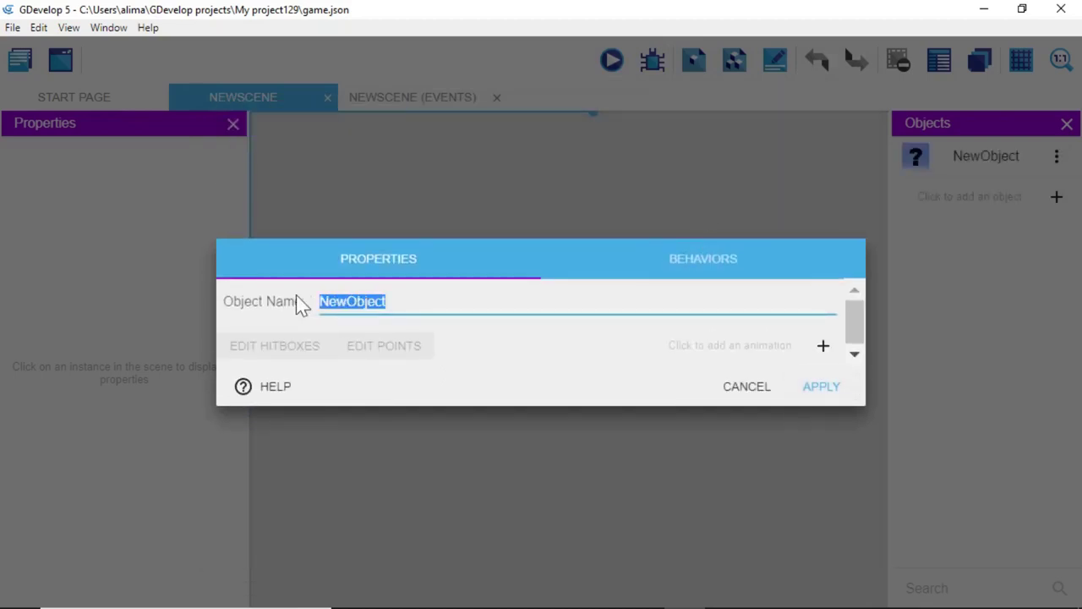
key("BackSpace")
type("s")
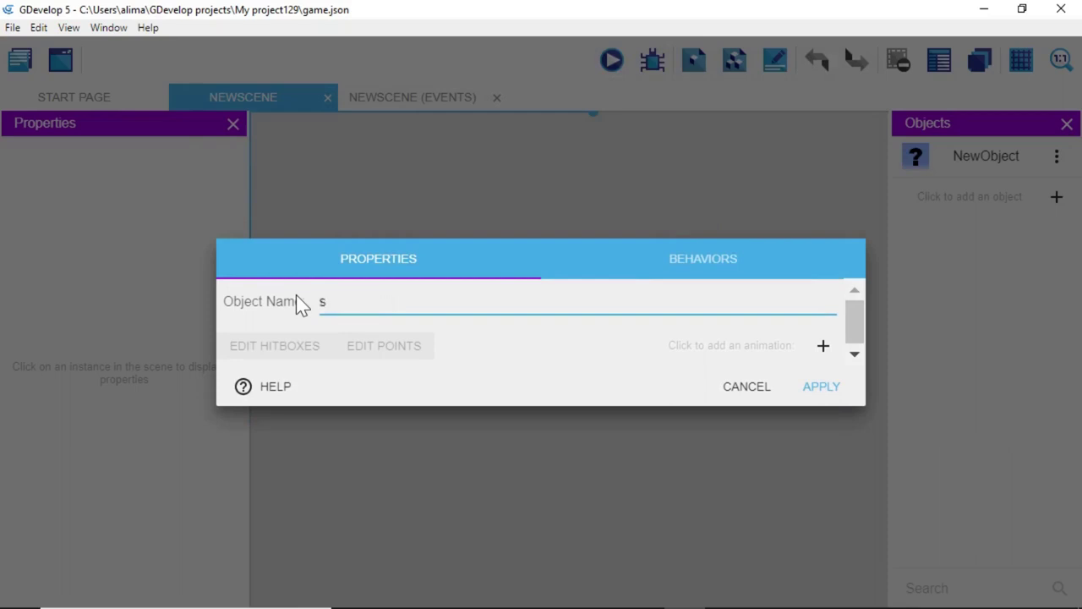
type("pace")
Give the space sprite an animation with the space2 image from the Desktop folder "infintie scrolling background" and apply the object's properties
left_click(824, 349)
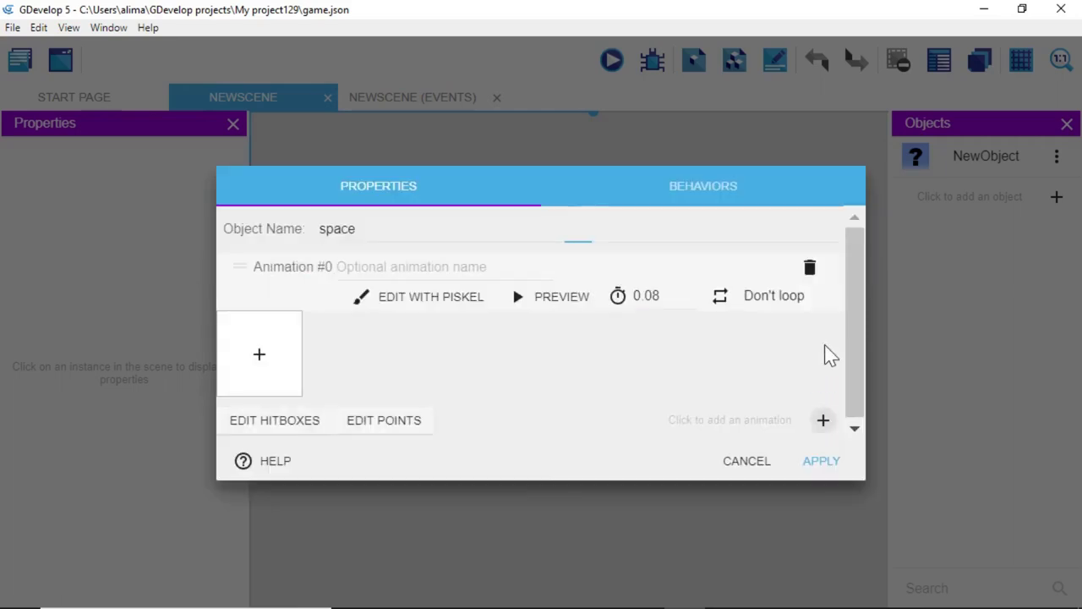
left_click(259, 355)
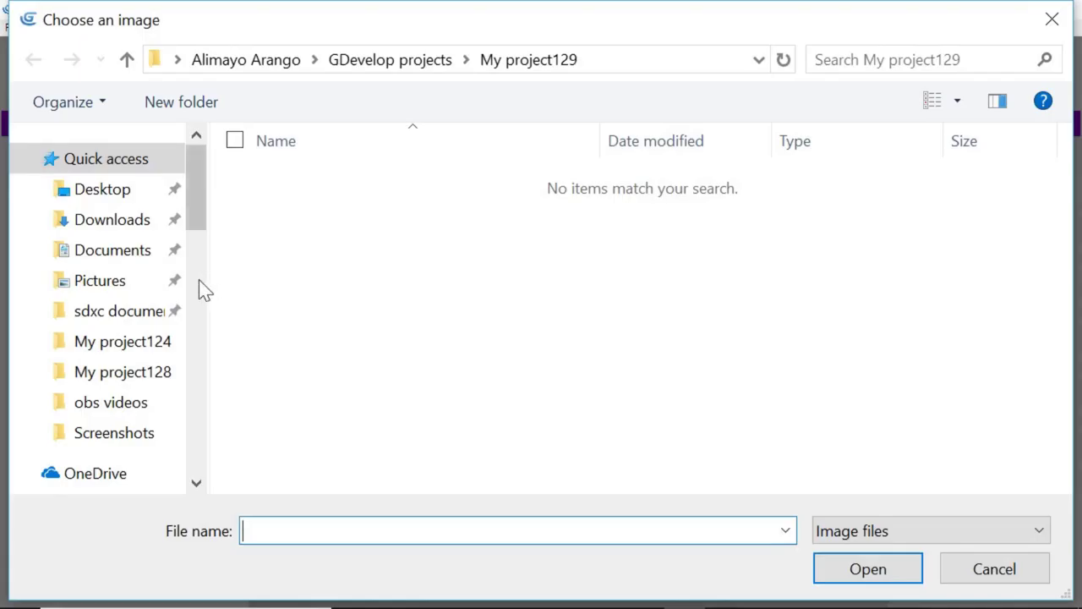
left_click(131, 204)
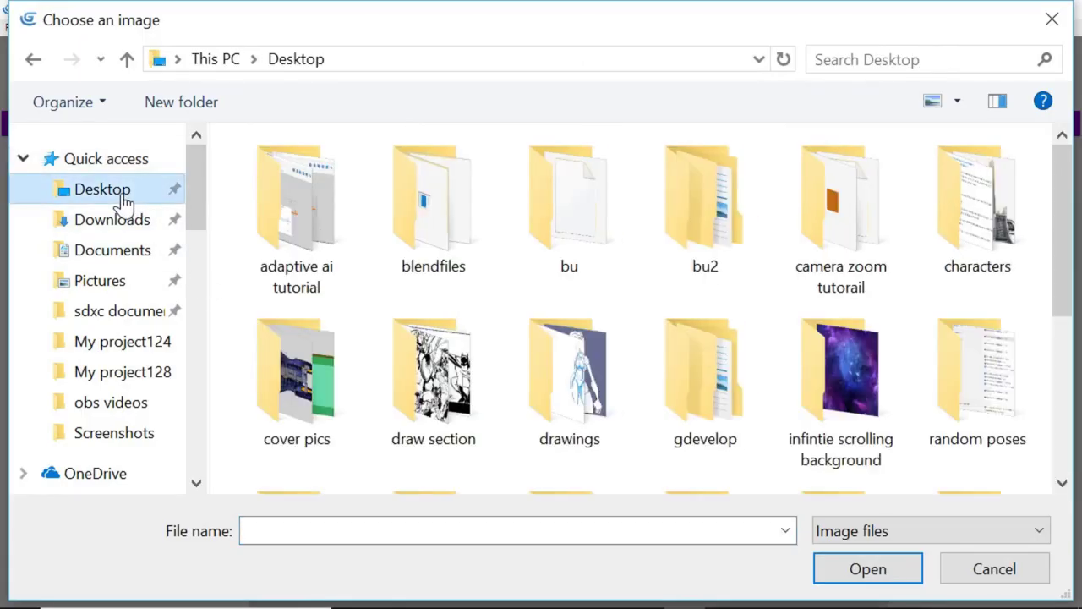
double_click(816, 393)
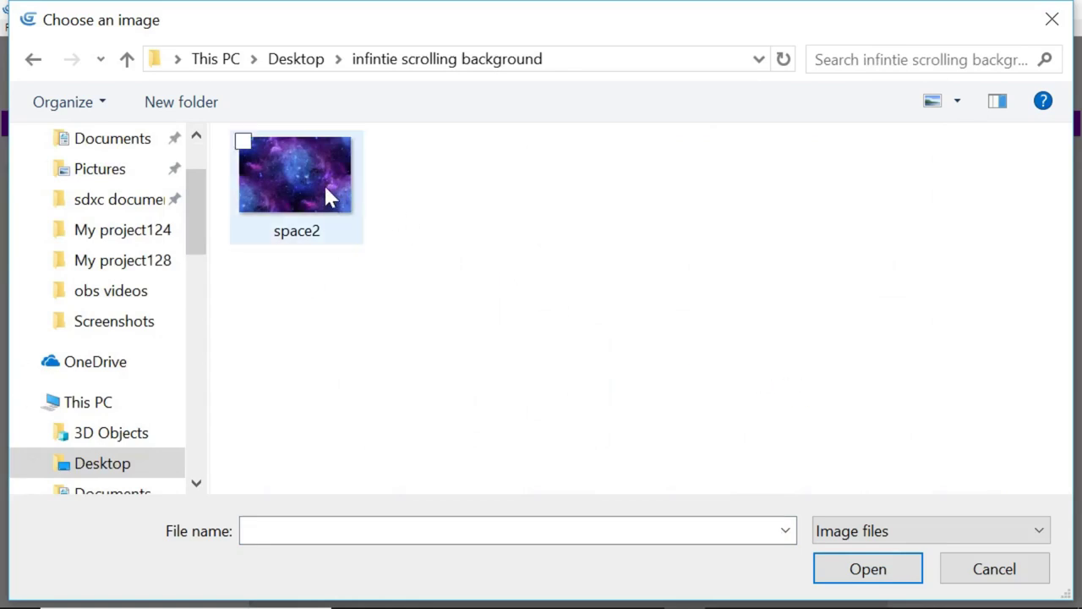
left_click(327, 188)
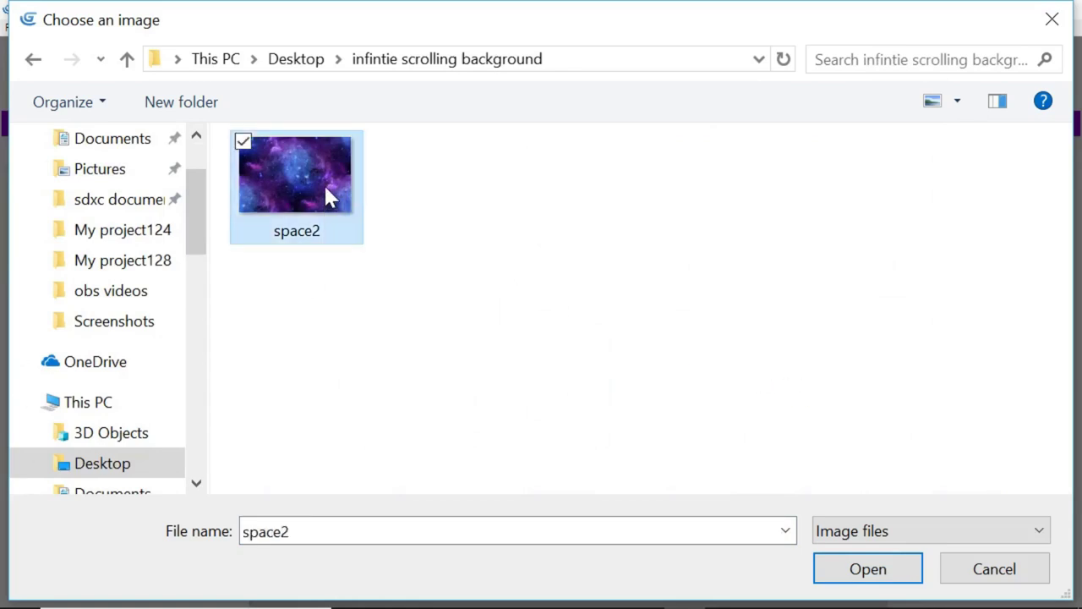
left_click(860, 580)
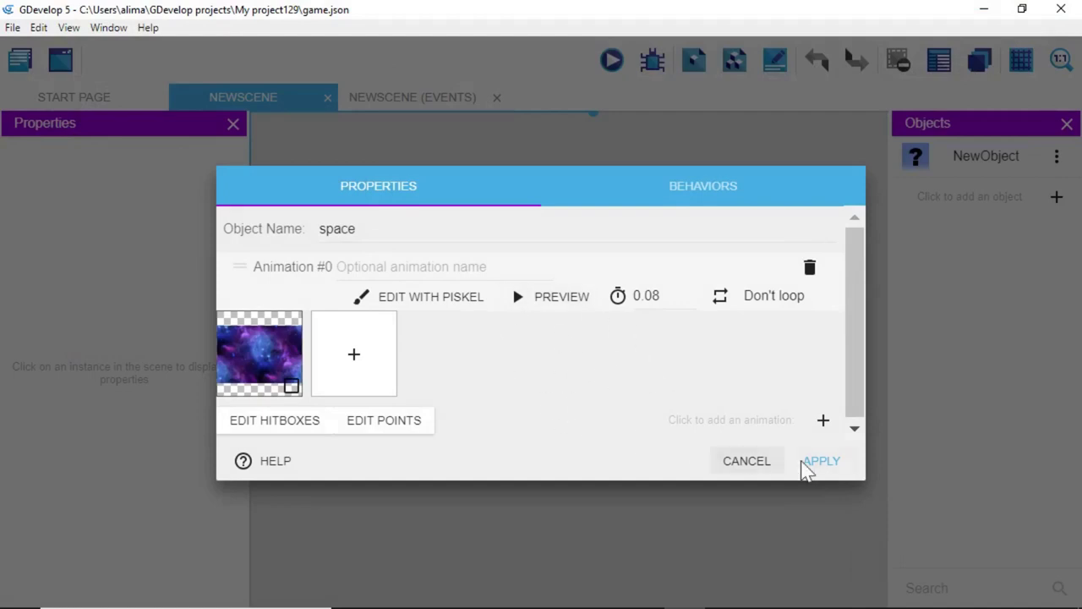
left_click(810, 463)
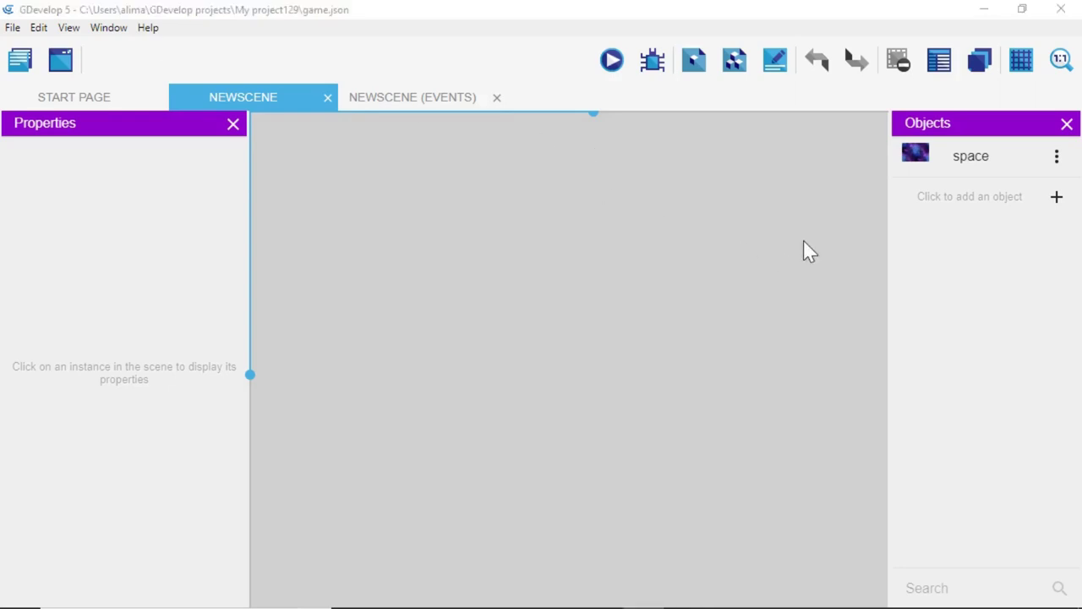
Place an instance of the space object in the scene at about X -85, Y -22 so it covers the game window frame
left_click(973, 171)
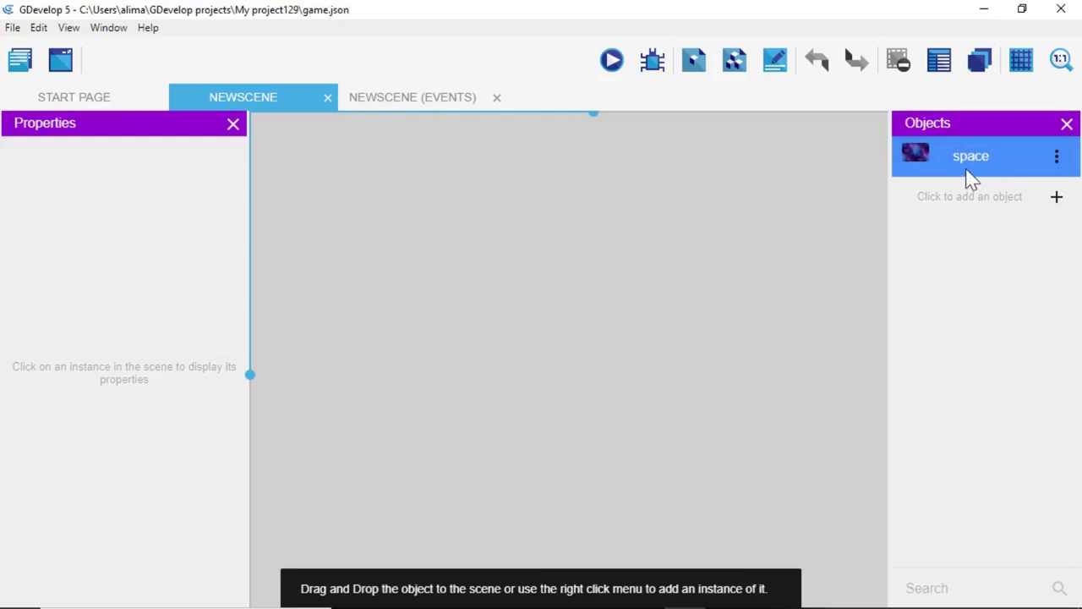
left_click_drag(966, 177, 500, 286)
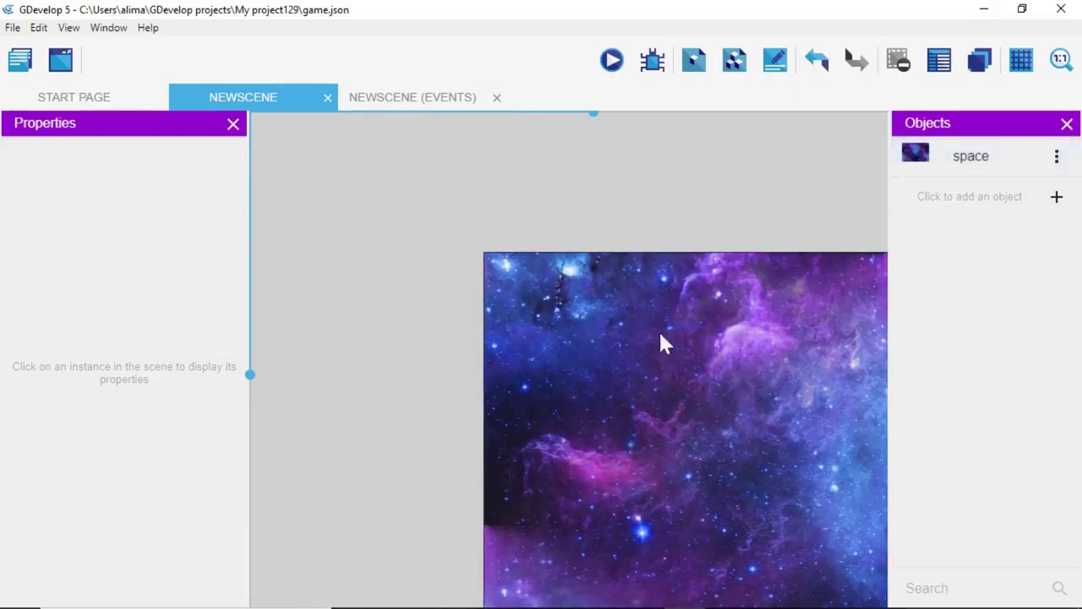
left_click_drag(660, 344, 509, 253)
scroll(645, 308, "down", 1)
scroll(645, 308, "down", 5)
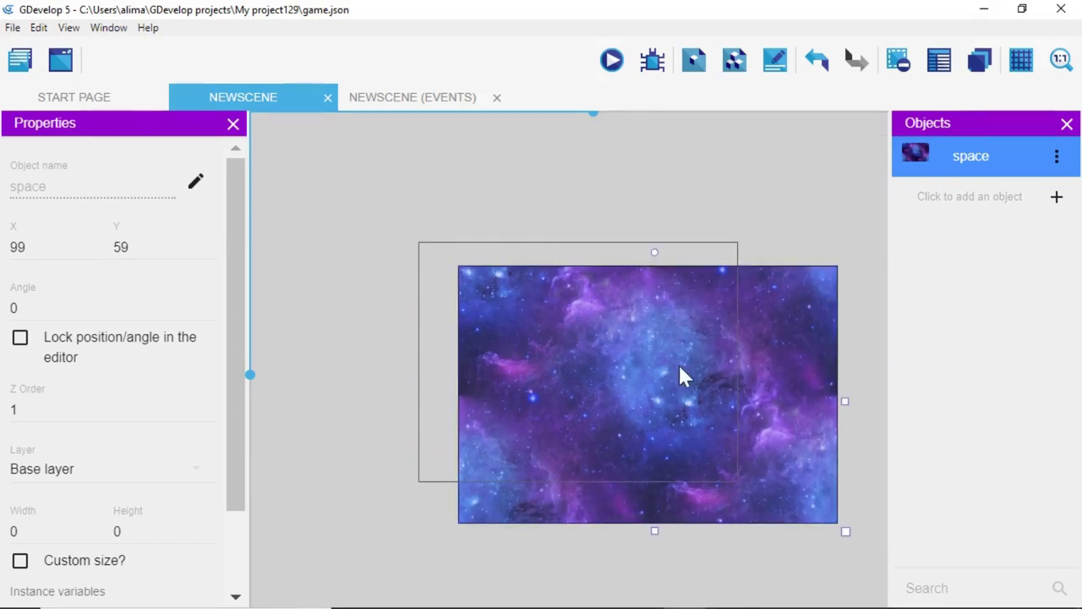
left_click_drag(679, 368, 618, 346)
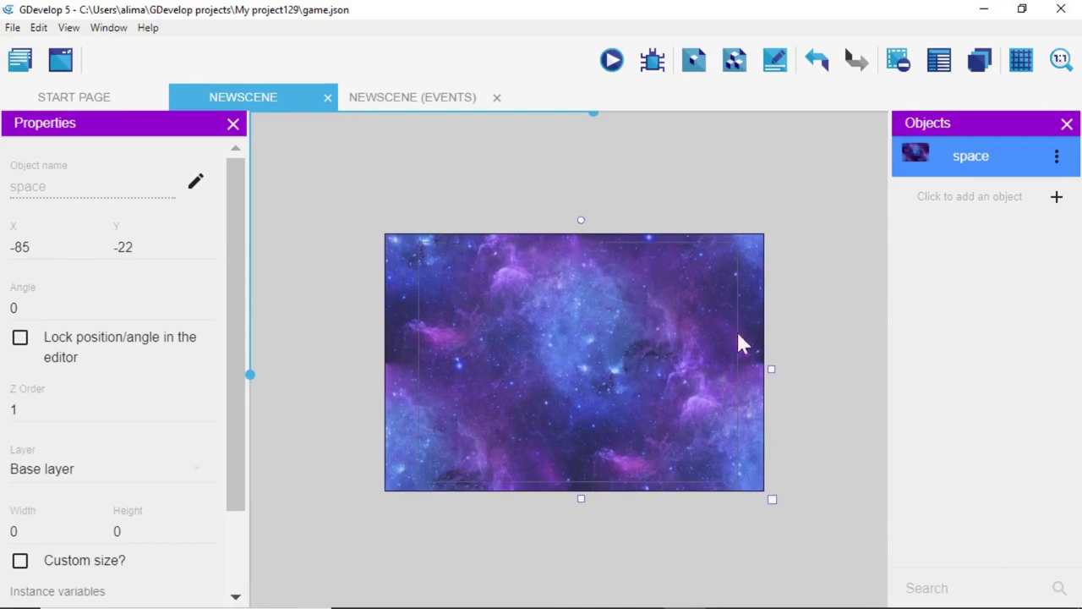
scroll(719, 398, "down", 4)
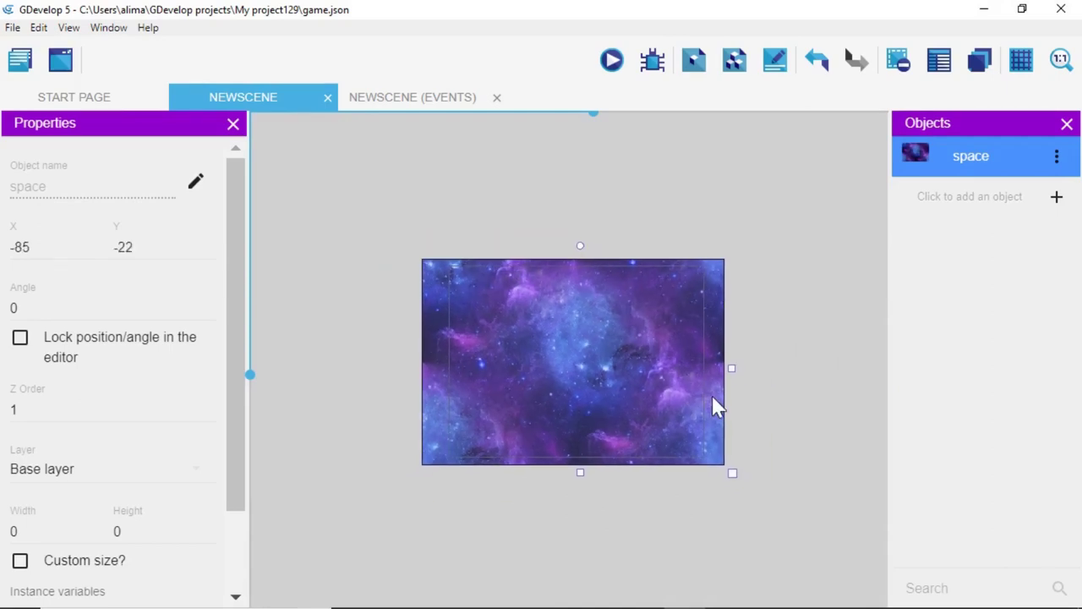
Duplicate the space instance and align the copy edge to edge on the original's right side, at about X 858, Y -22
middle_click_drag(799, 245, 668, 229)
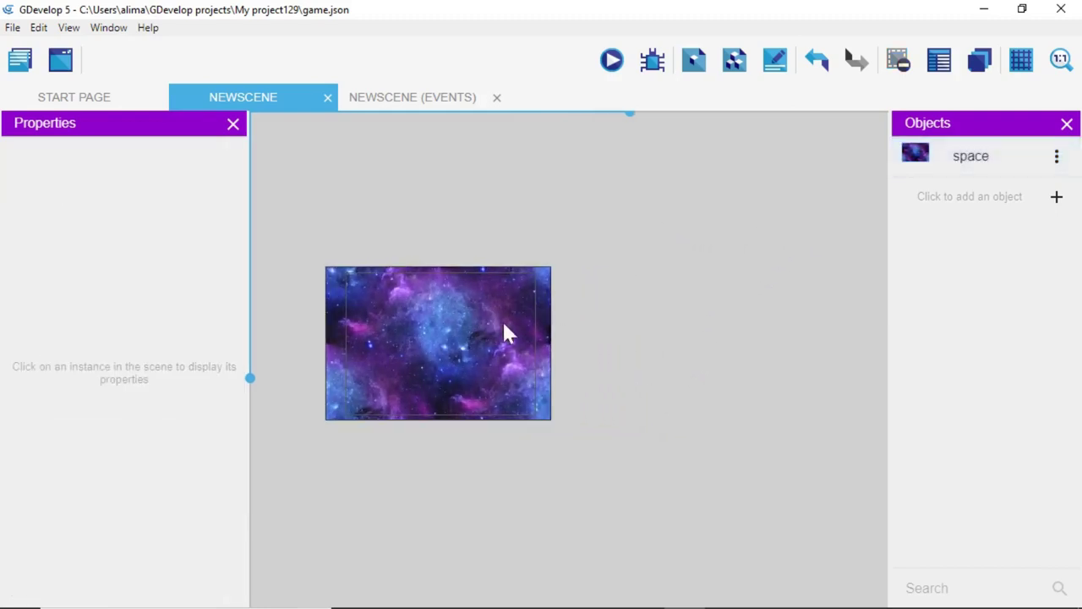
left_click(544, 383)
right_click(540, 368)
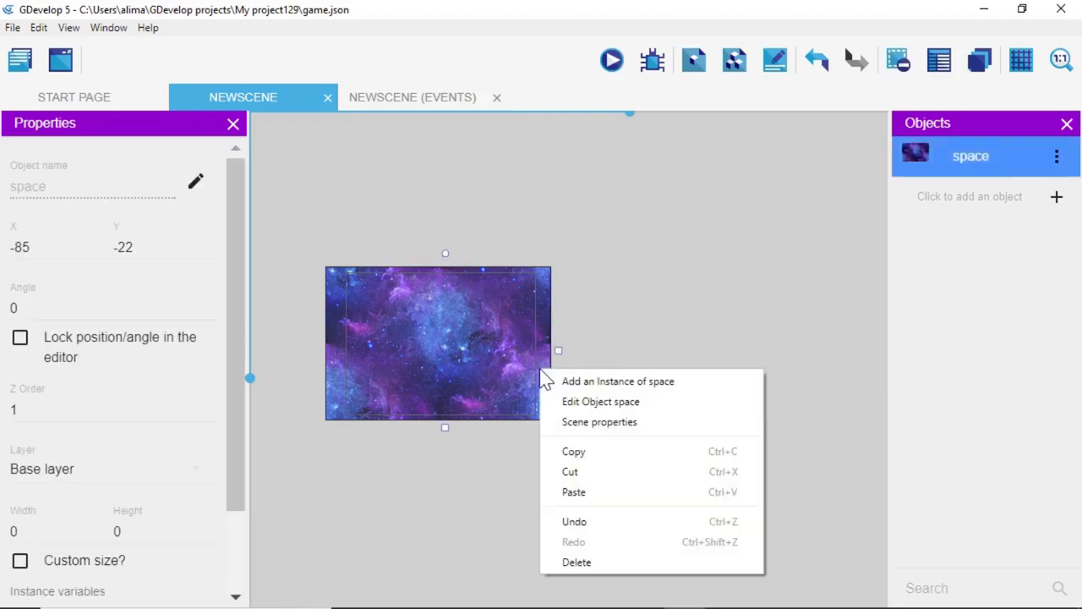
left_click(610, 451)
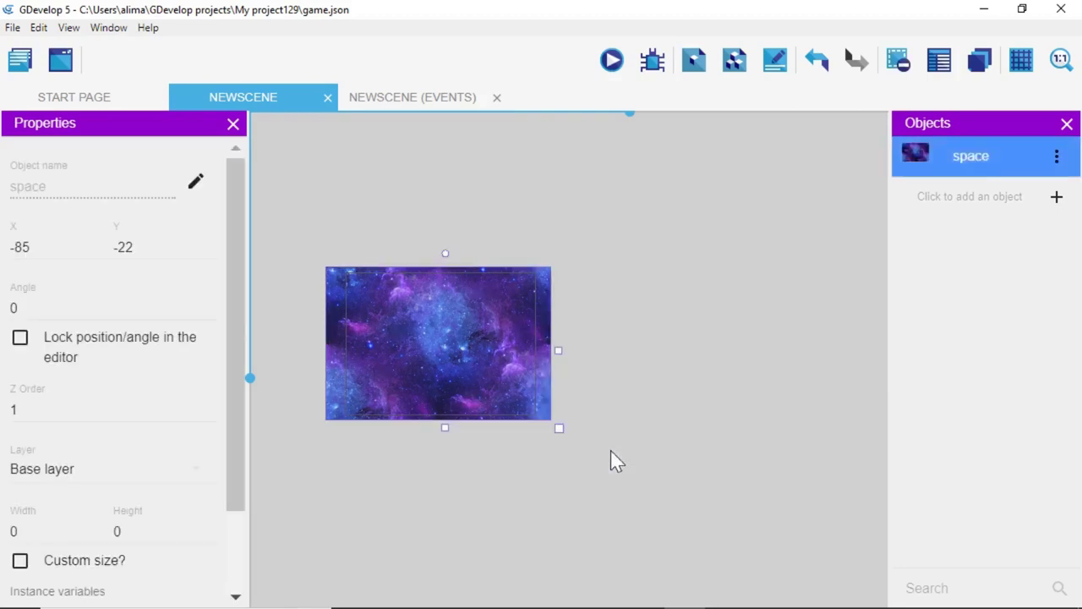
right_click(634, 344)
left_click(669, 467)
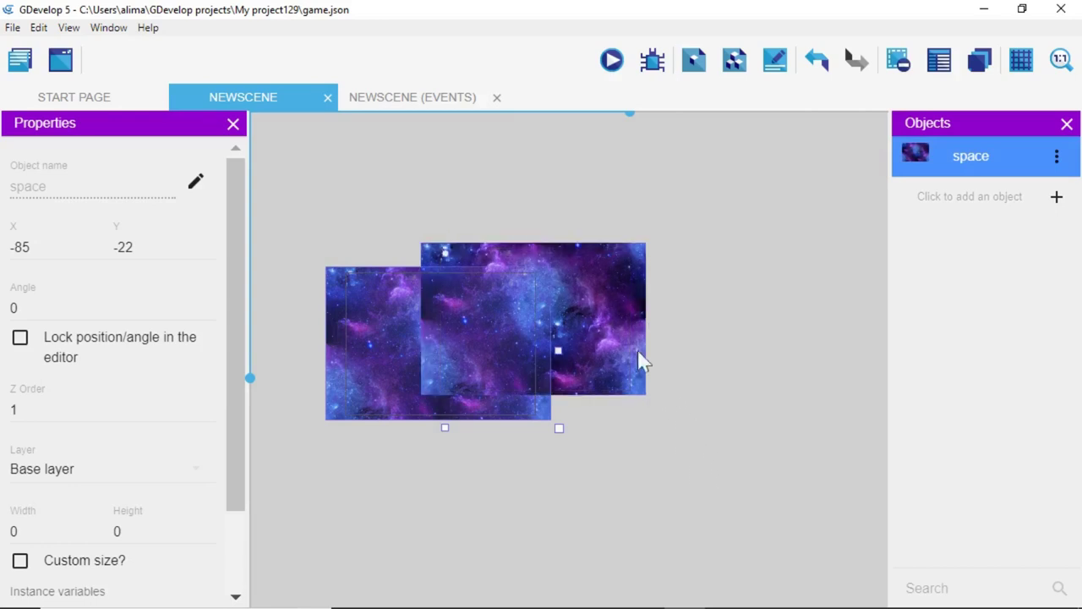
left_click_drag(611, 309, 737, 327)
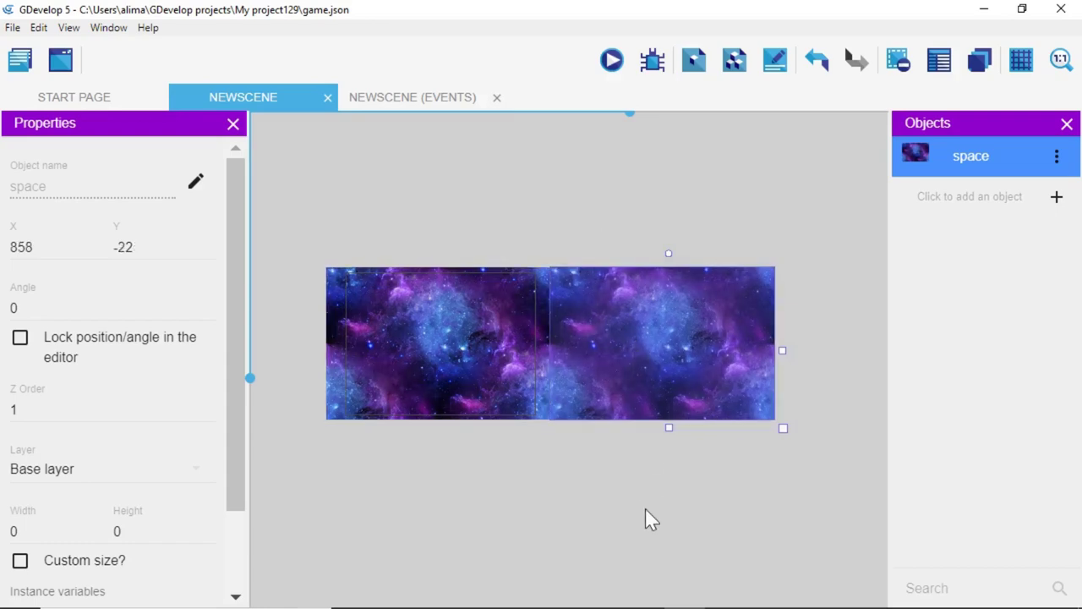
left_click(671, 509)
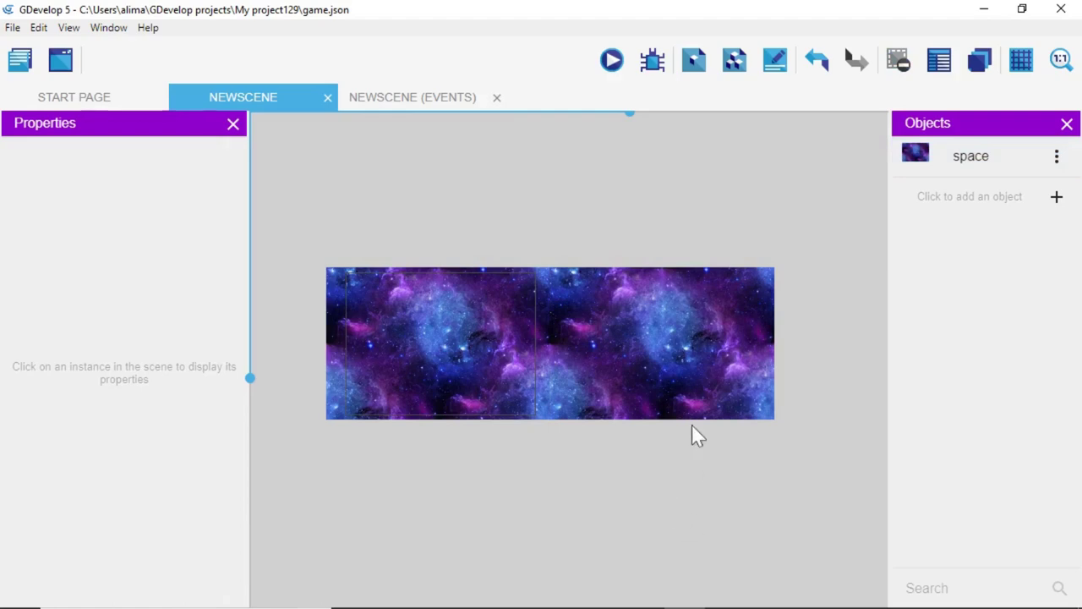
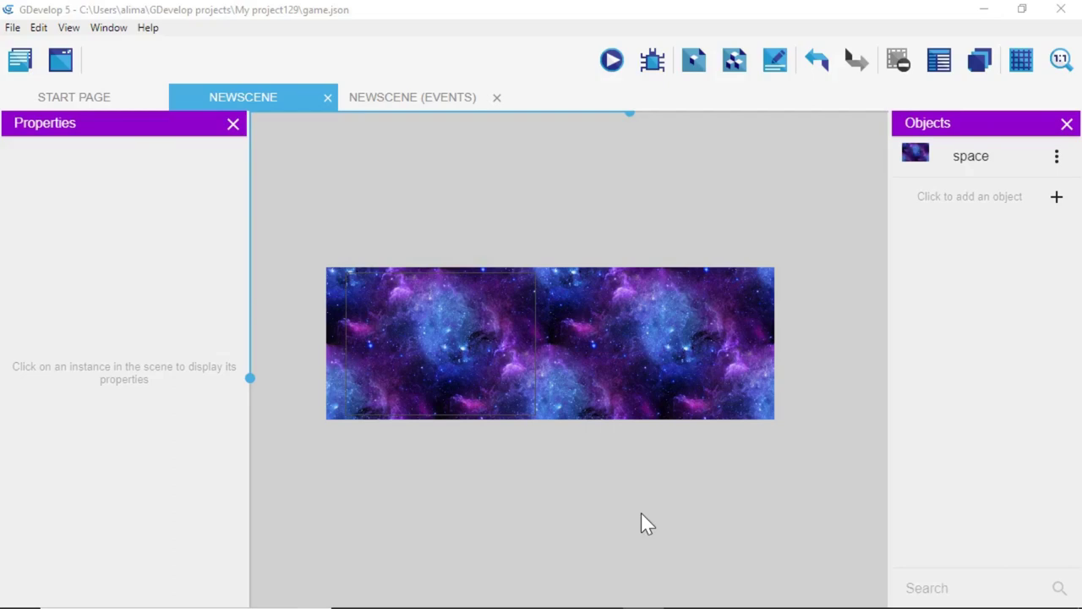
Add a new event to the scene's events with the condition "At the beginning of the scene"
left_click(425, 98)
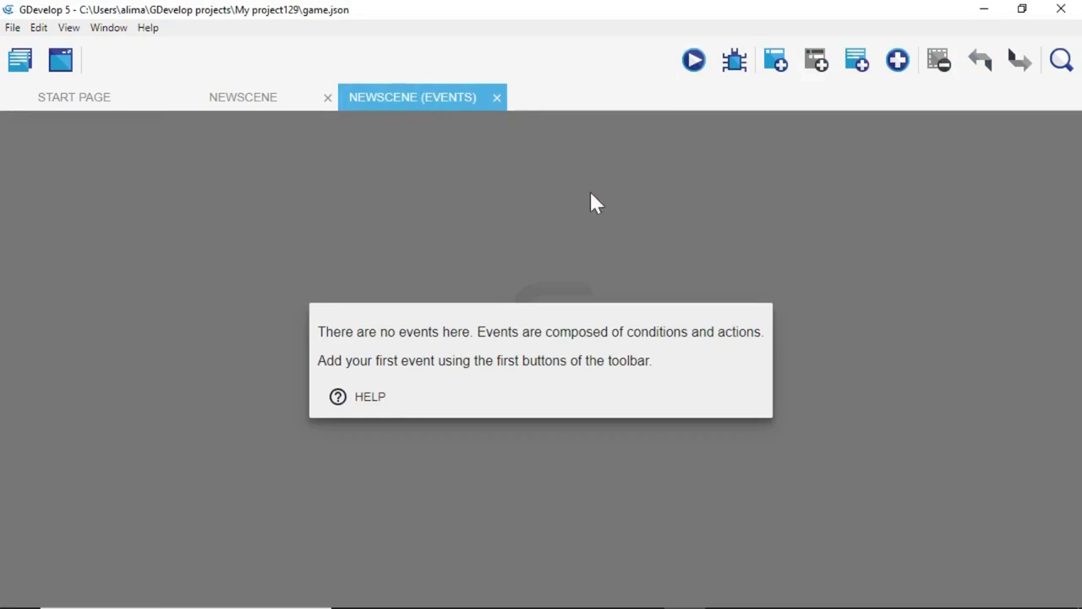
left_click(780, 69)
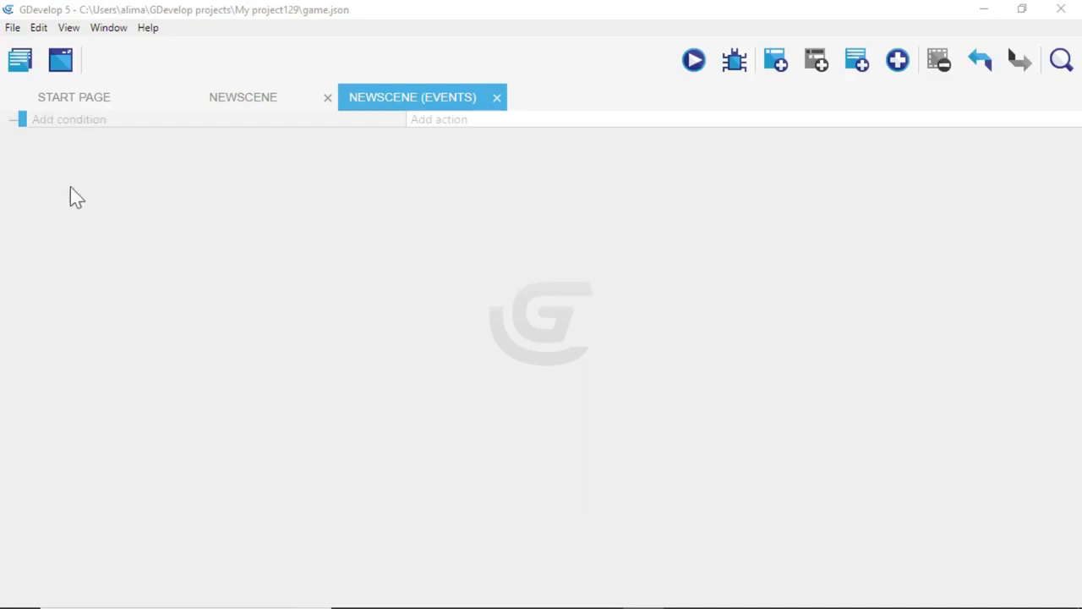
left_click(65, 127)
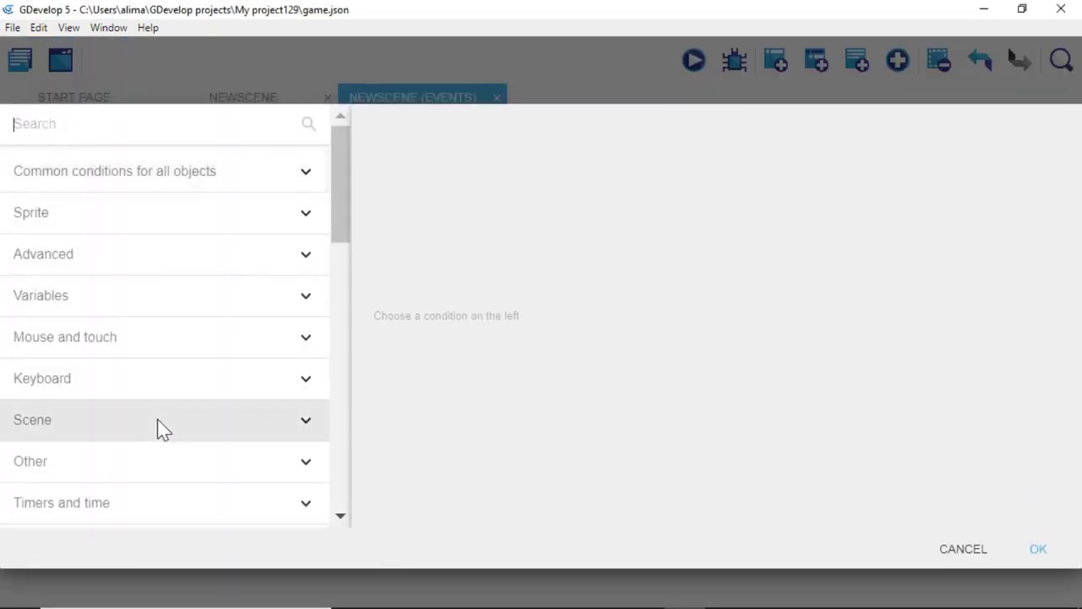
left_click(157, 420)
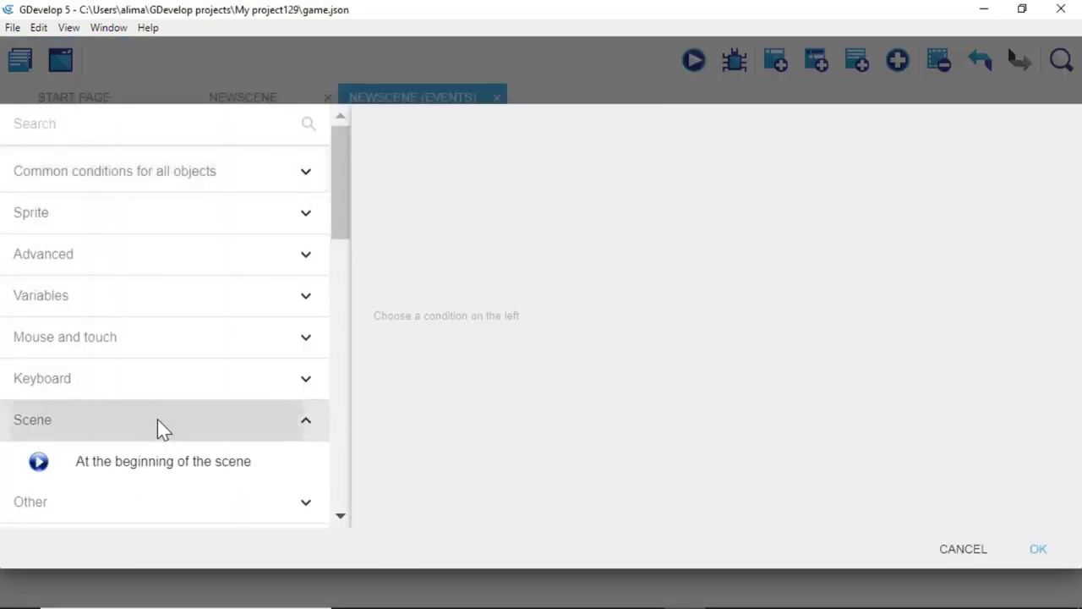
left_click(286, 467)
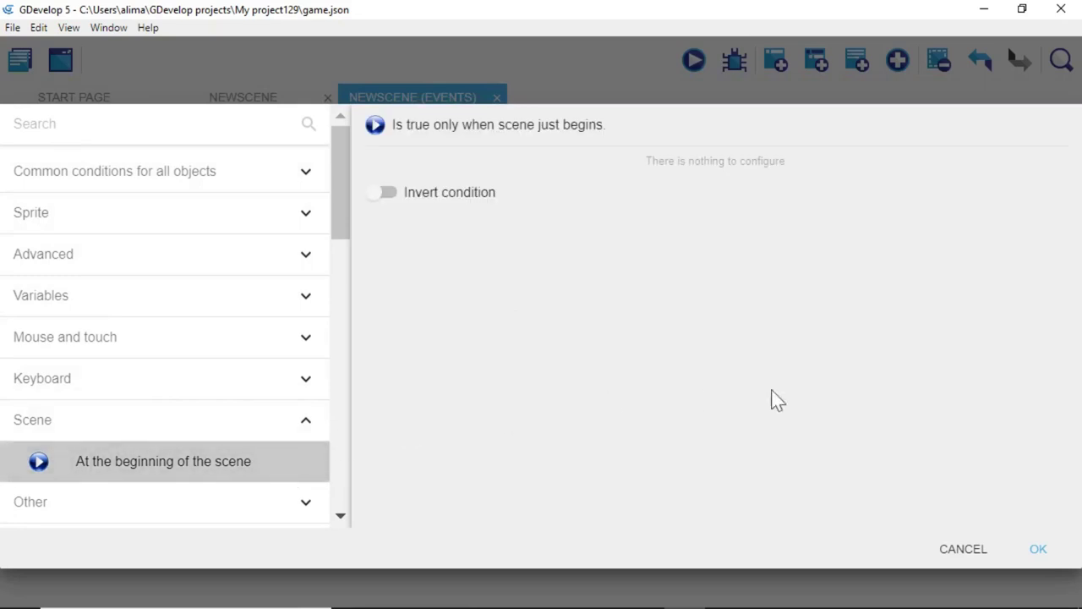
left_click(1035, 548)
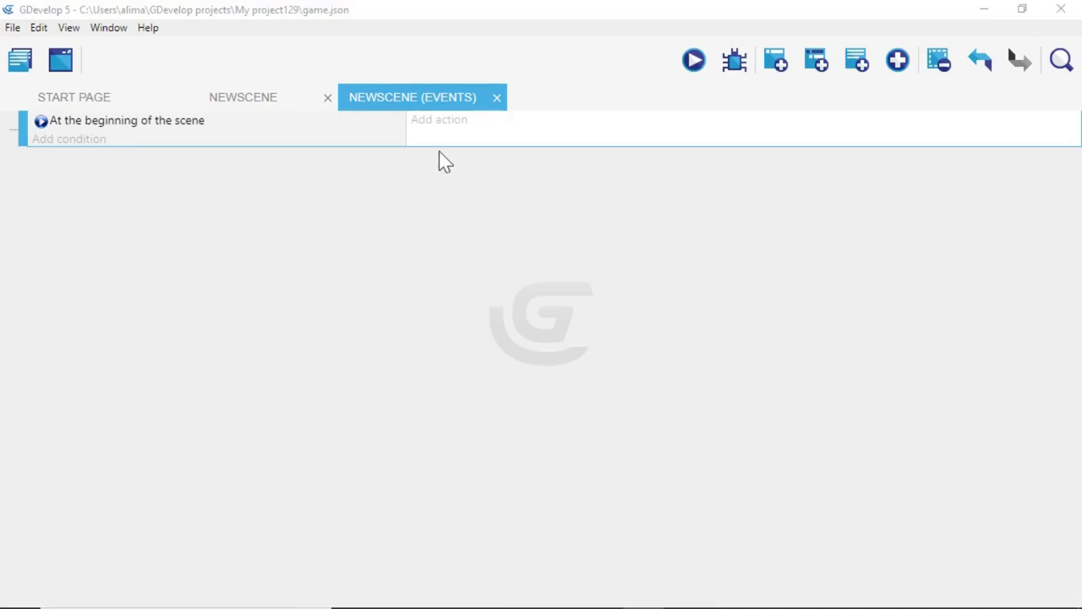
Start a "Value of a scene variable" action for the event and create a scene variable named scrollSpeed
left_click(426, 123)
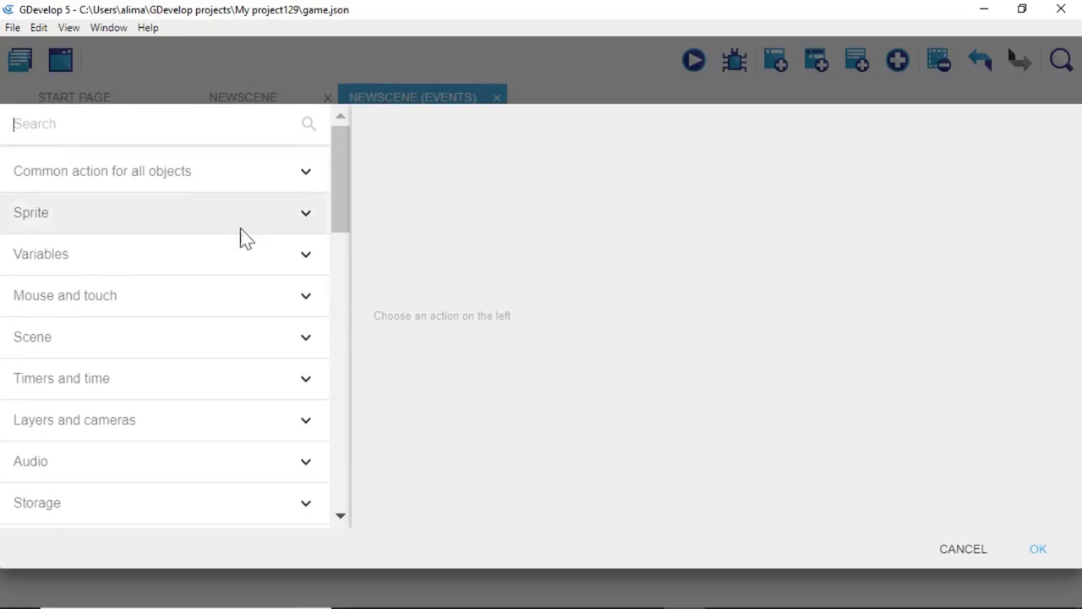
left_click(189, 252)
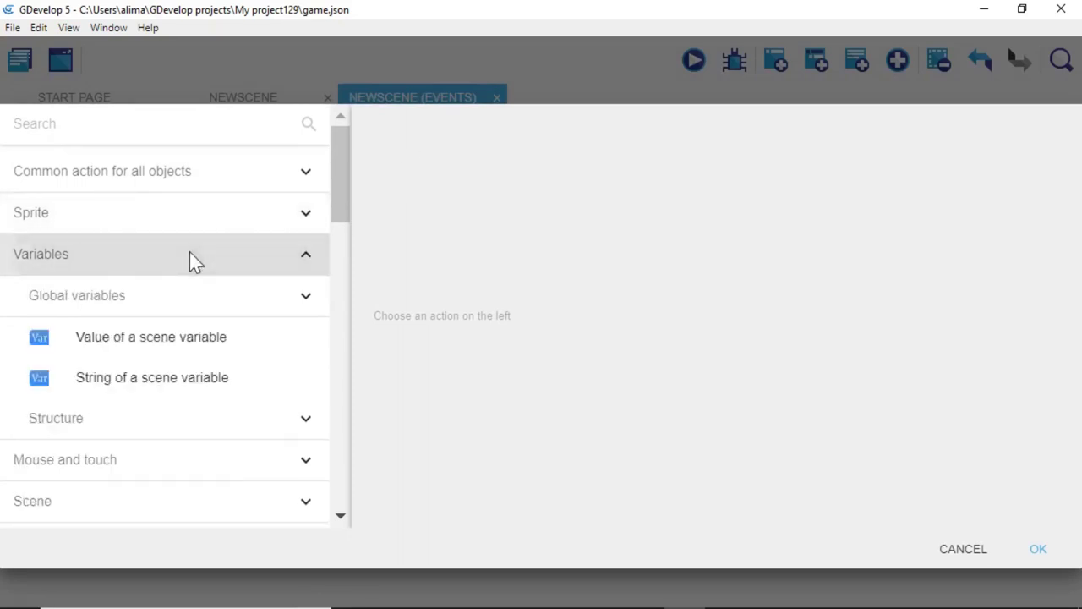
left_click(269, 339)
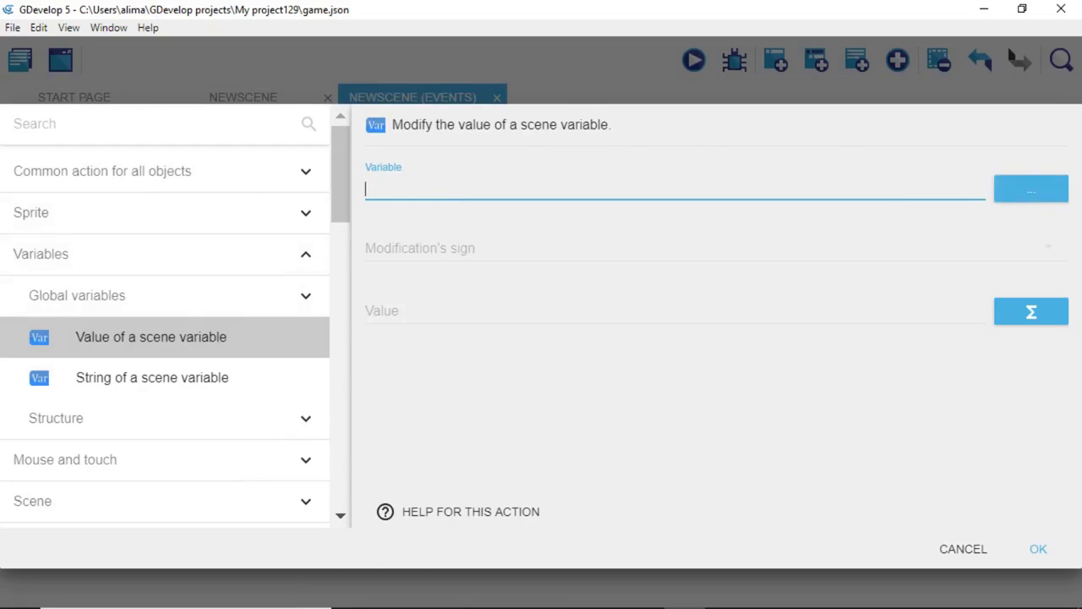
left_click(1015, 196)
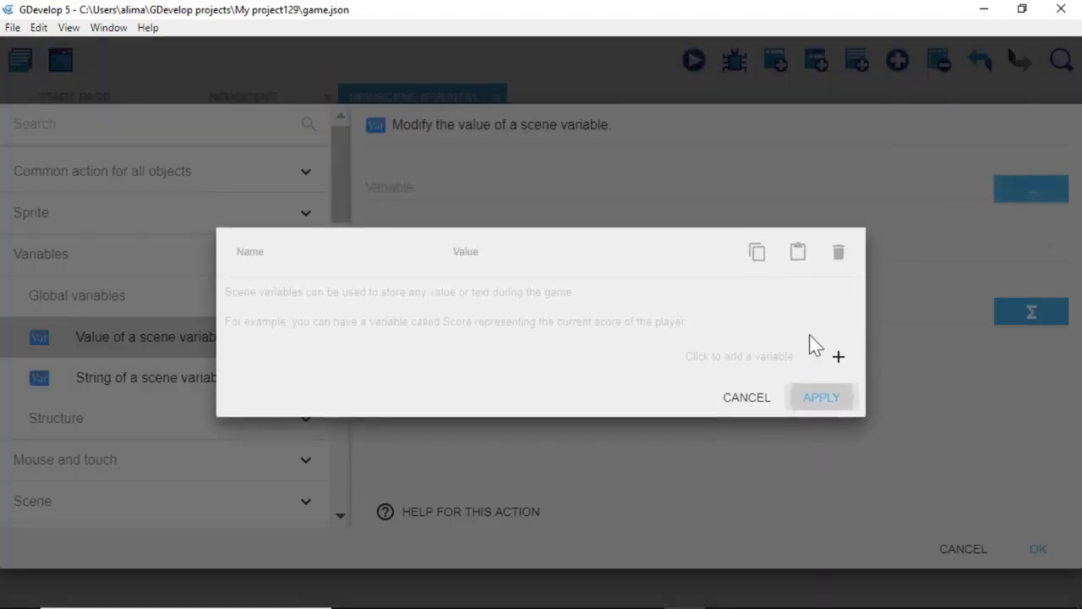
left_click(838, 356)
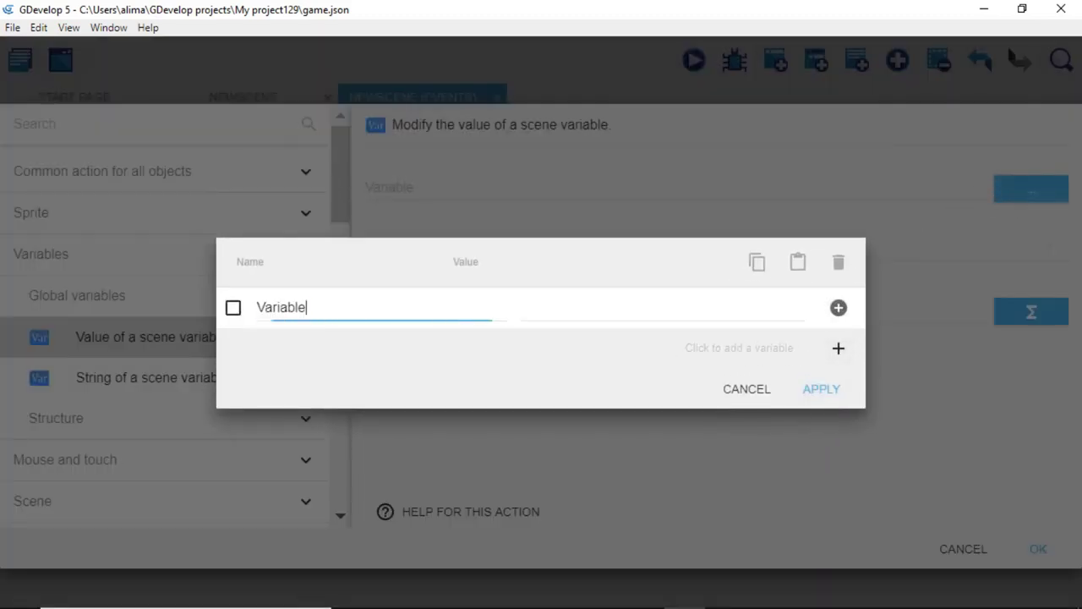
double_click(251, 309)
key("BackSpace")
type("s")
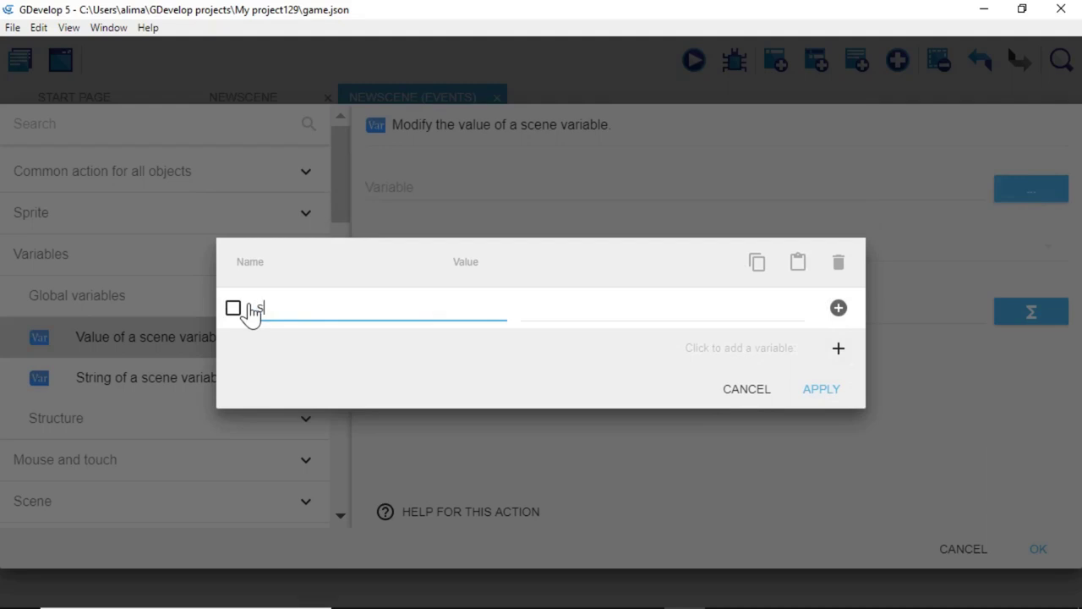
type("crollSpeed")
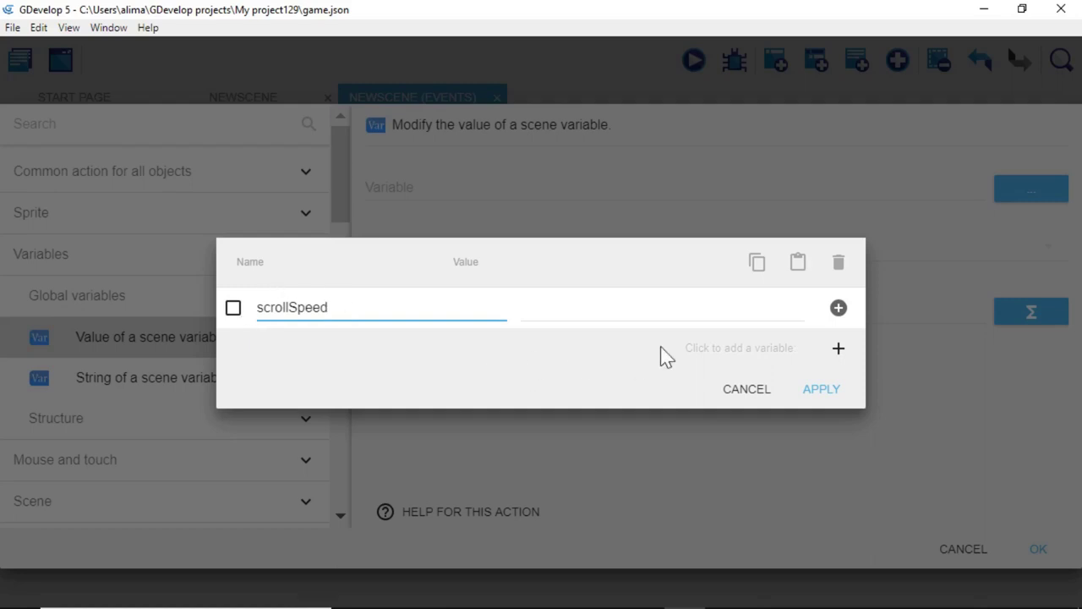
left_click(820, 389)
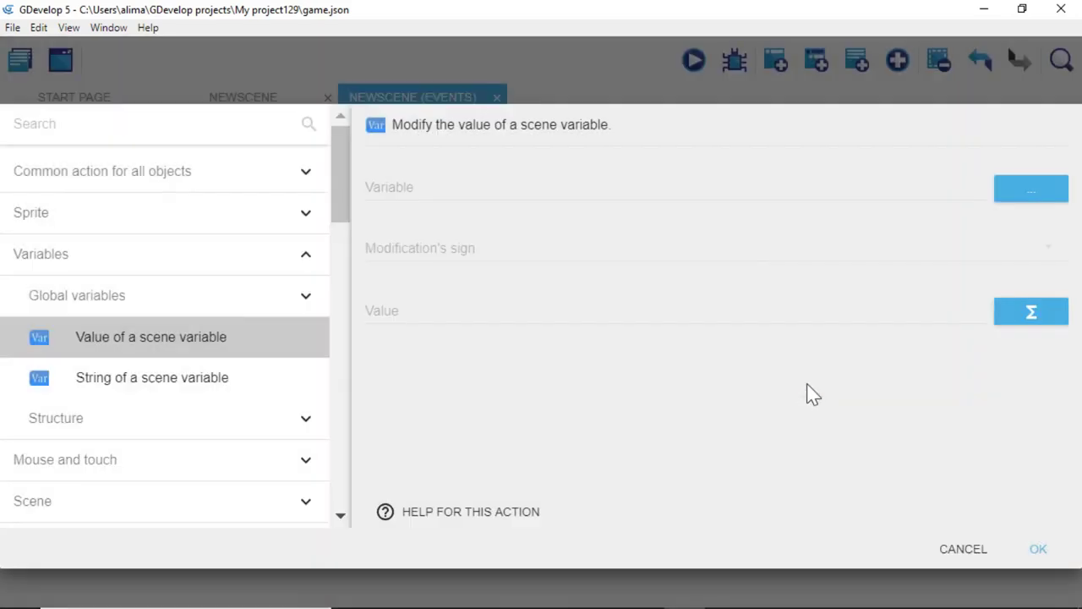
Make the action set the scrollSpeed variable to 1 using the "= (set to)" sign and confirm it
left_click(495, 188)
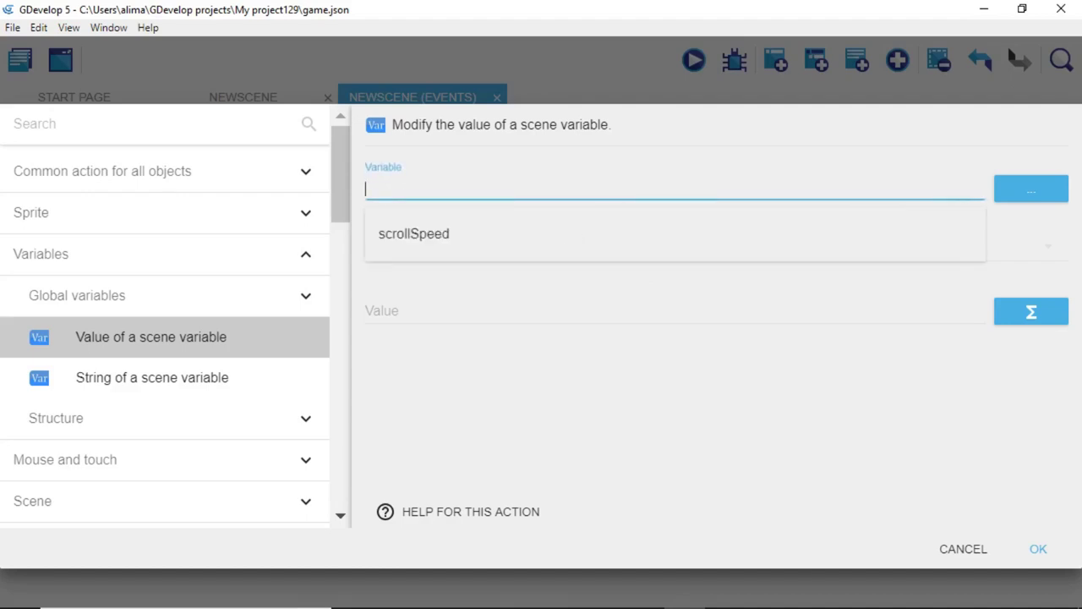
left_click(496, 232)
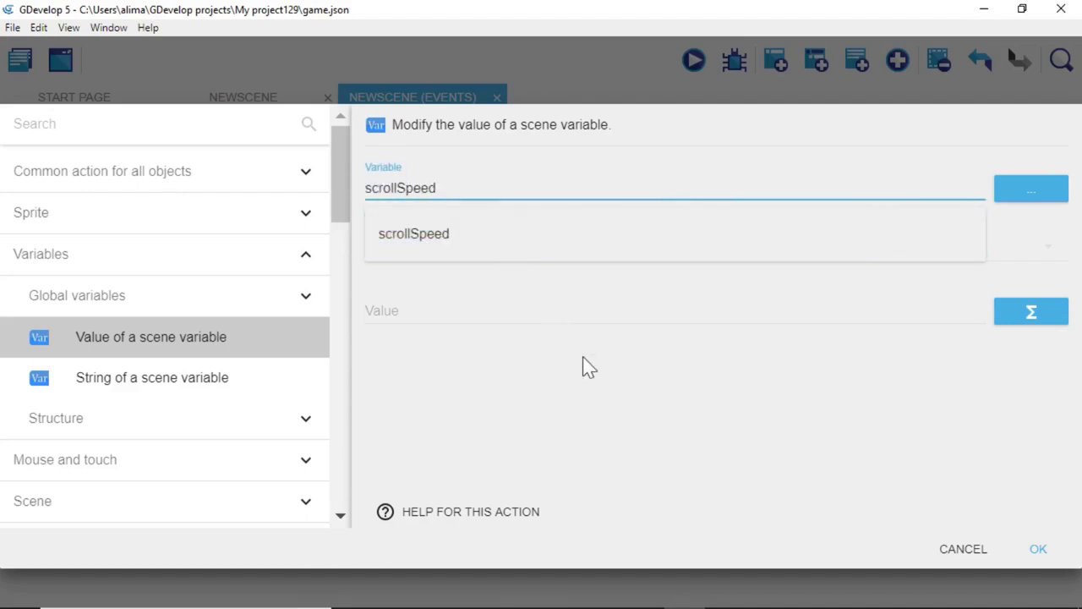
left_click(703, 437)
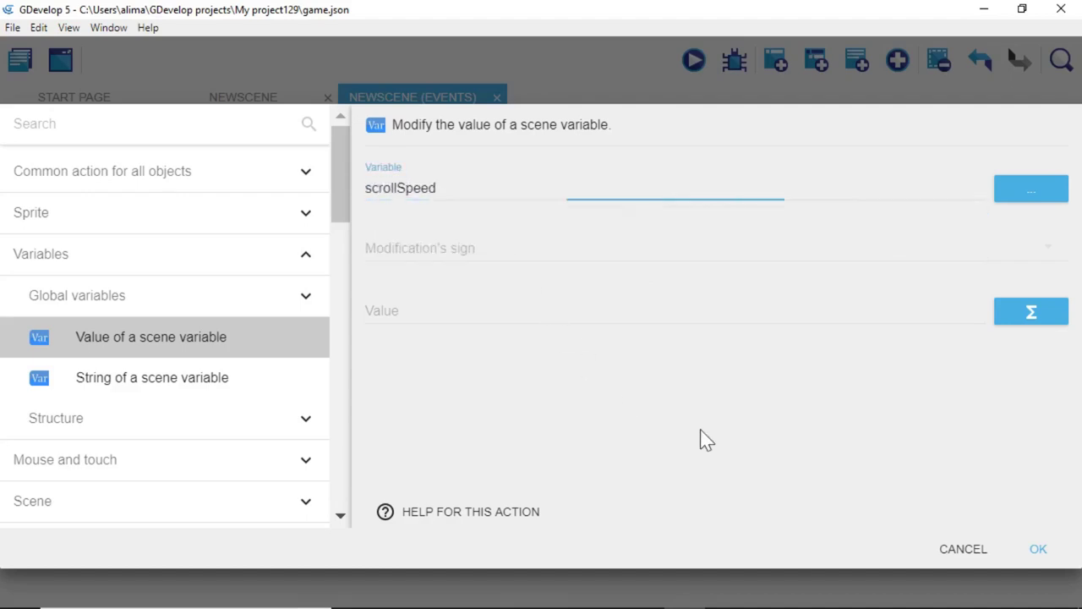
left_click(503, 246)
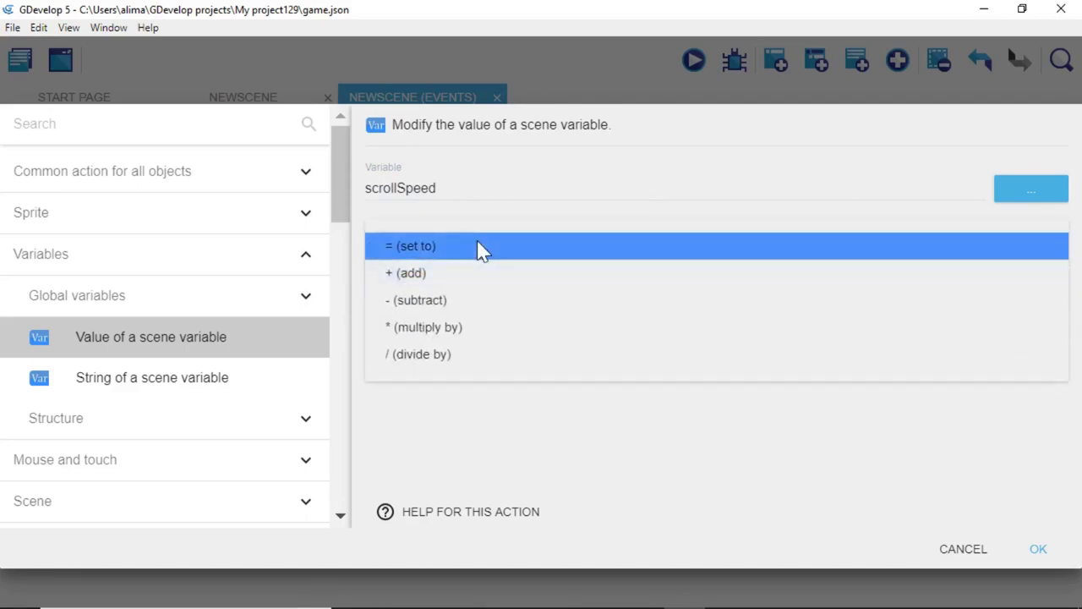
left_click(481, 248)
left_click(596, 313)
type("1")
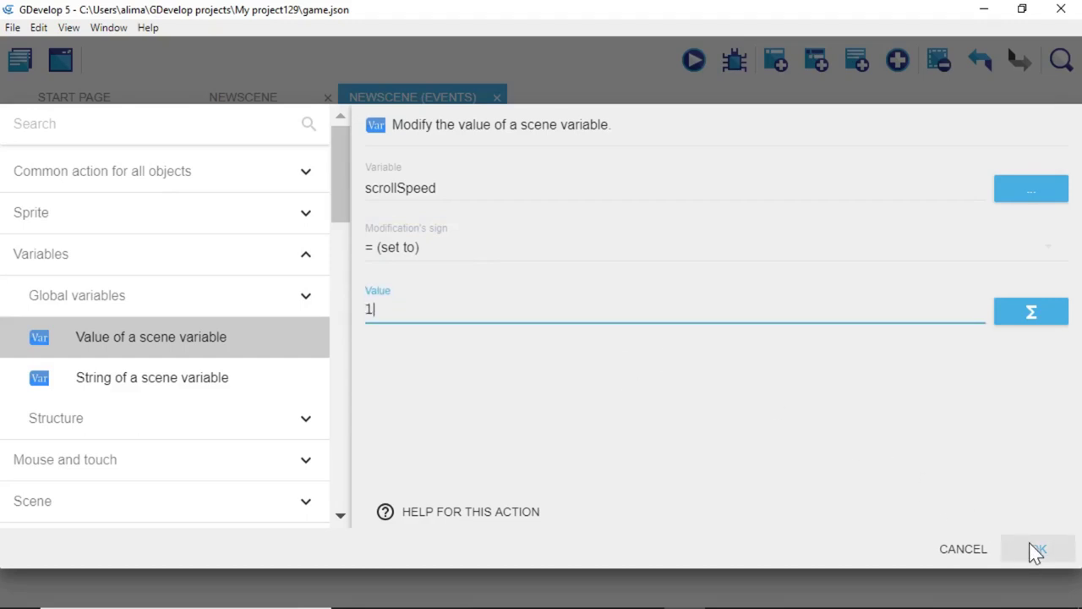
left_click(1000, 499)
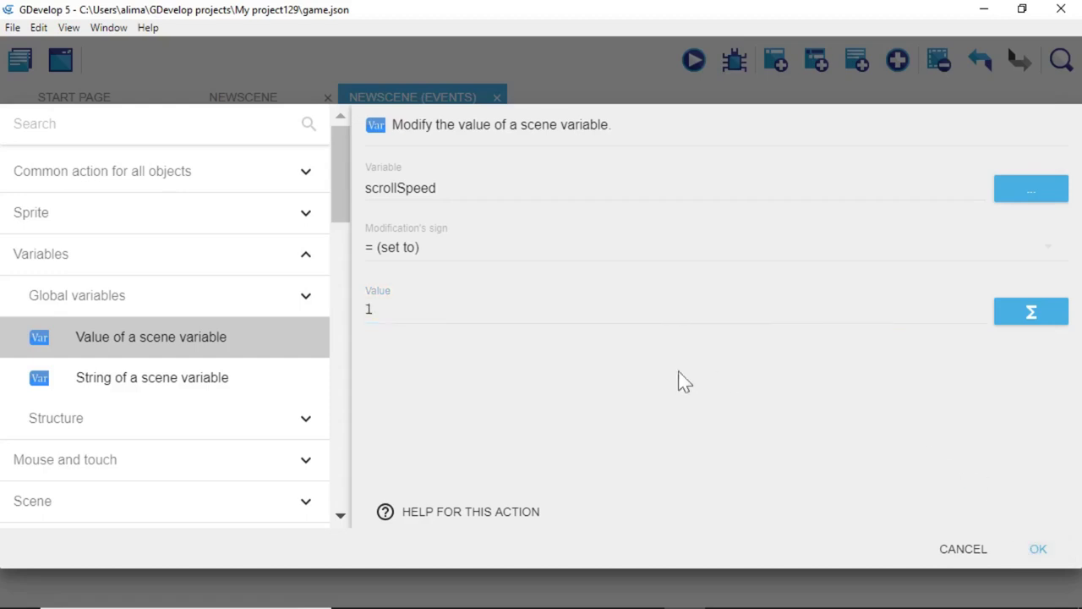
left_click(1036, 552)
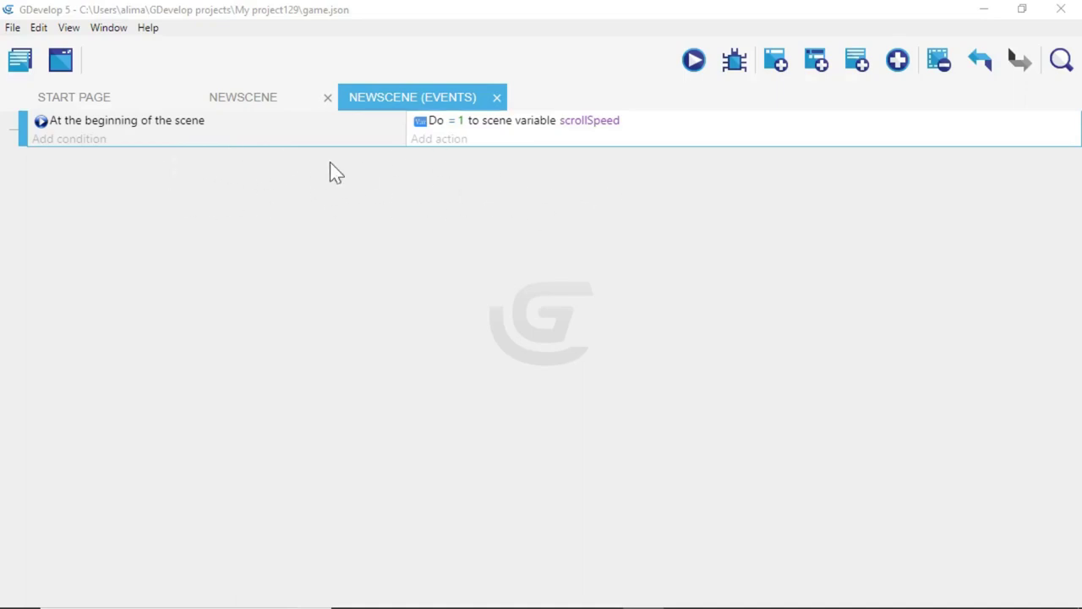
left_click(645, 124)
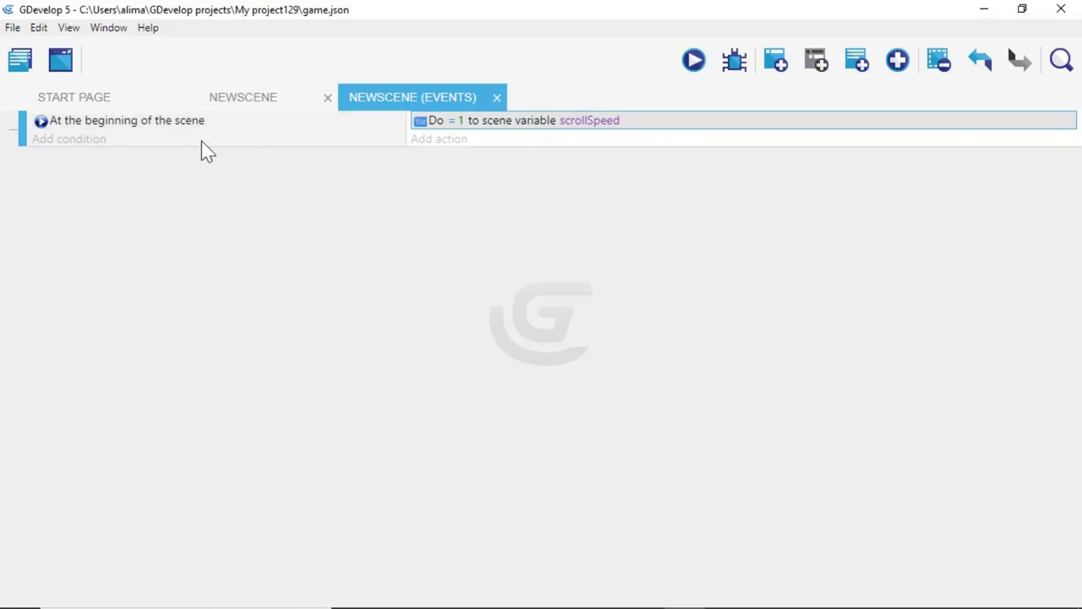
left_click(605, 143)
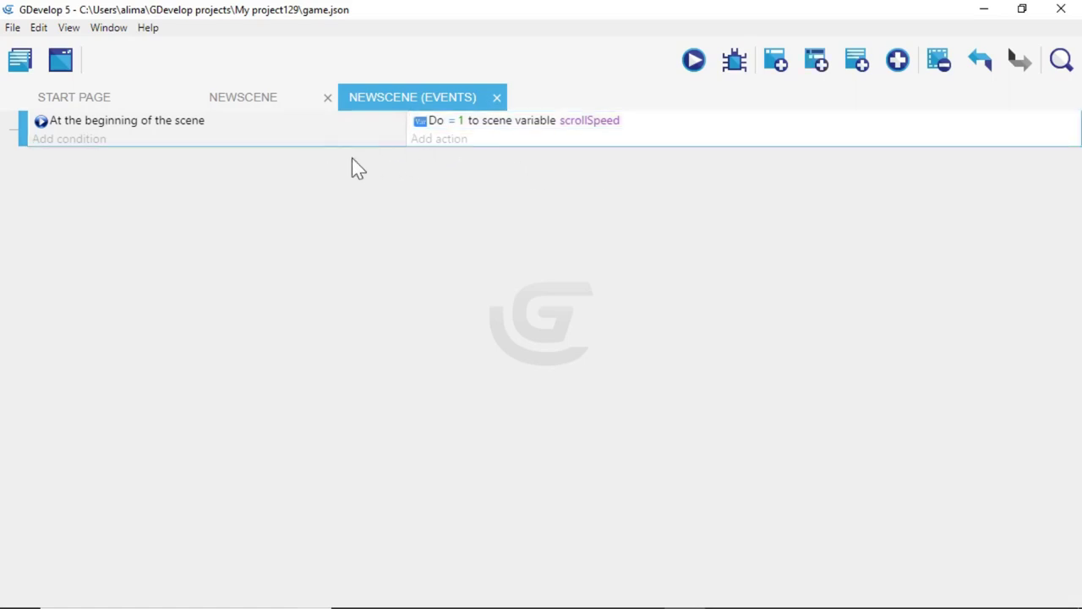
Add a new event and start a "Compare X position of an object" condition for space with the sign "<= (less or equal to)"
left_click(777, 60)
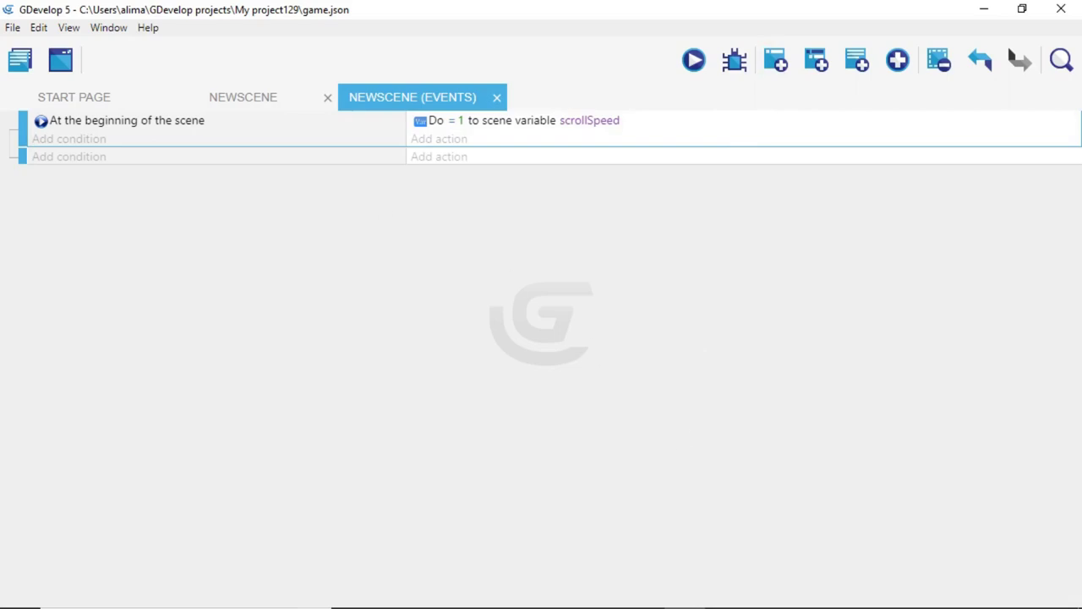
left_click(537, 161)
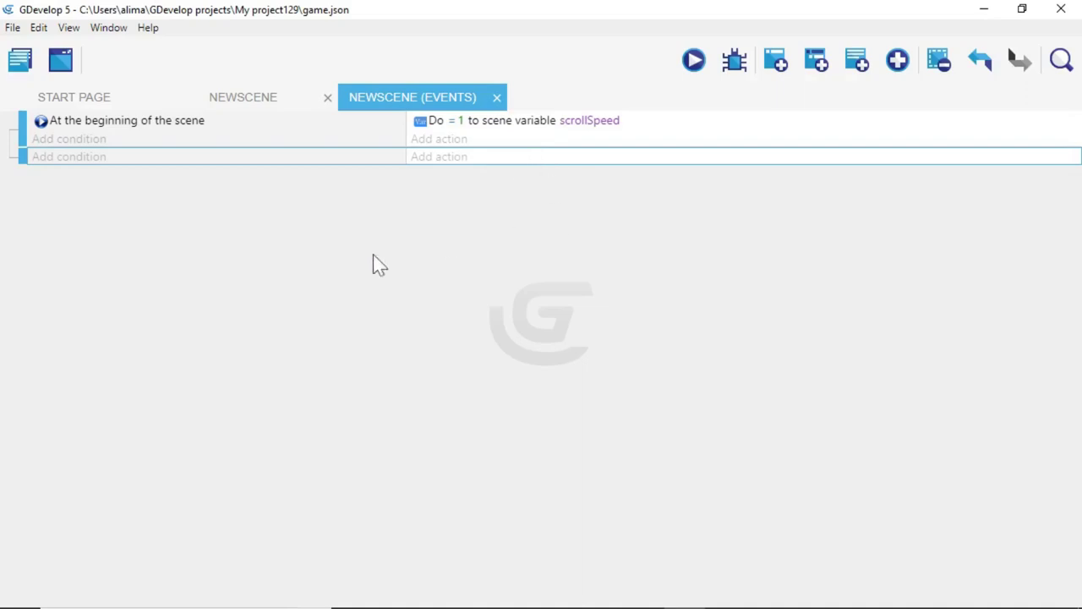
left_click(66, 159)
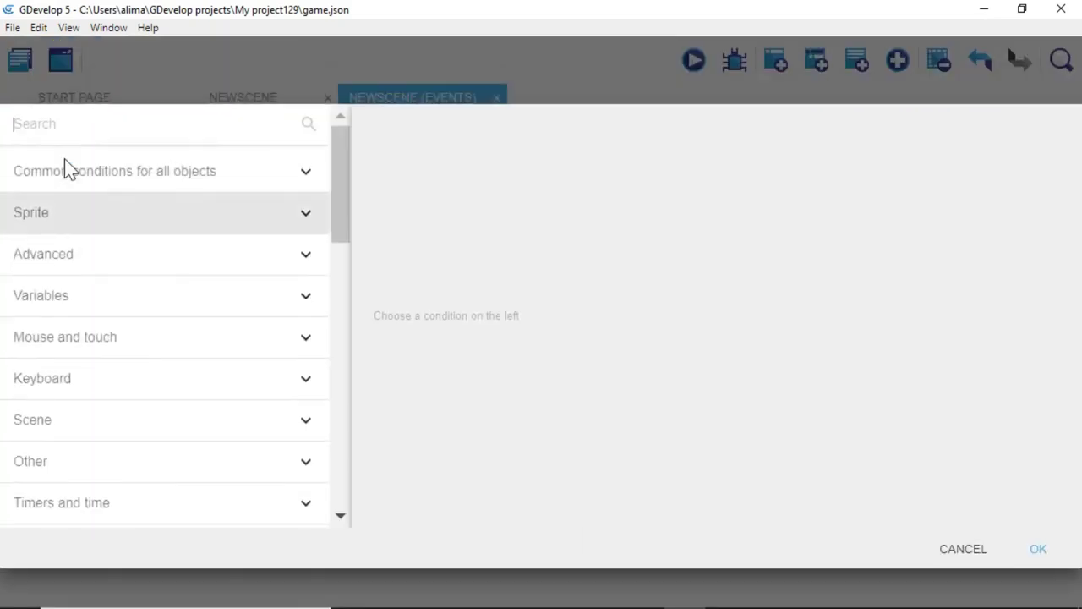
left_click(112, 175)
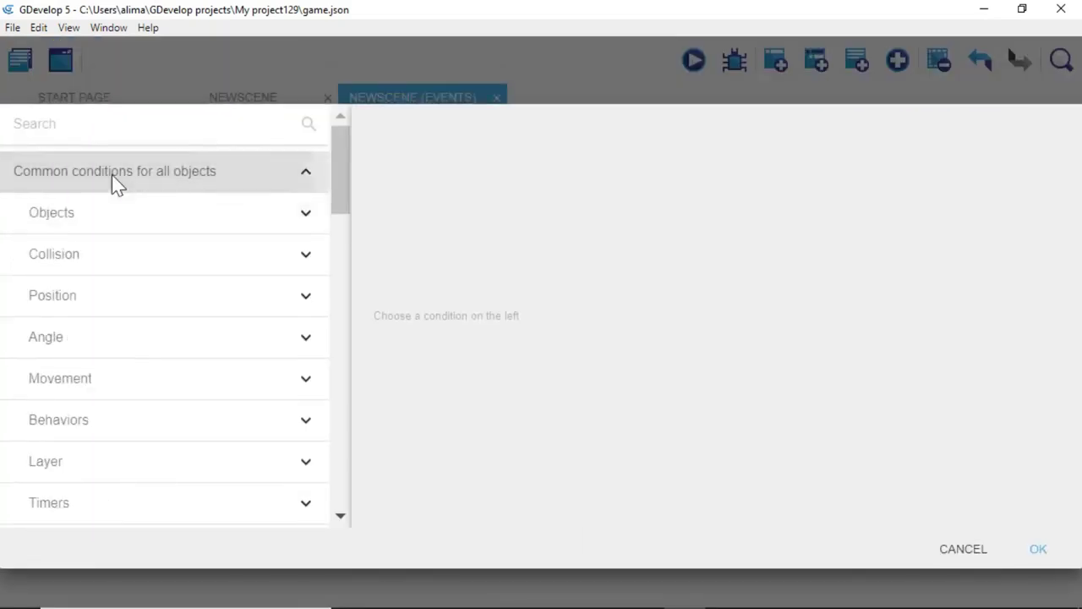
left_click(116, 304)
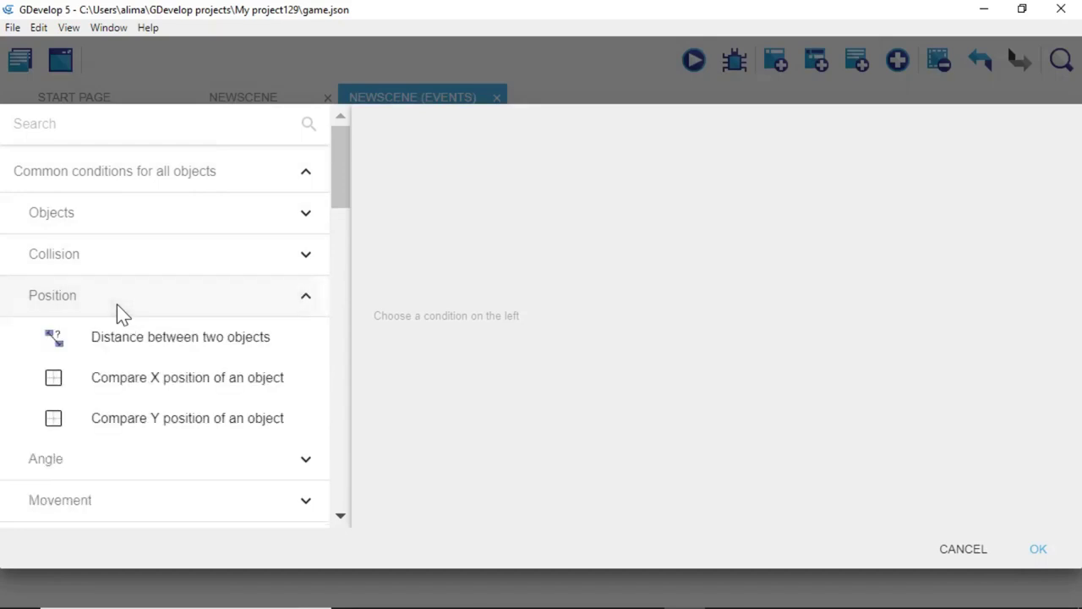
left_click(208, 379)
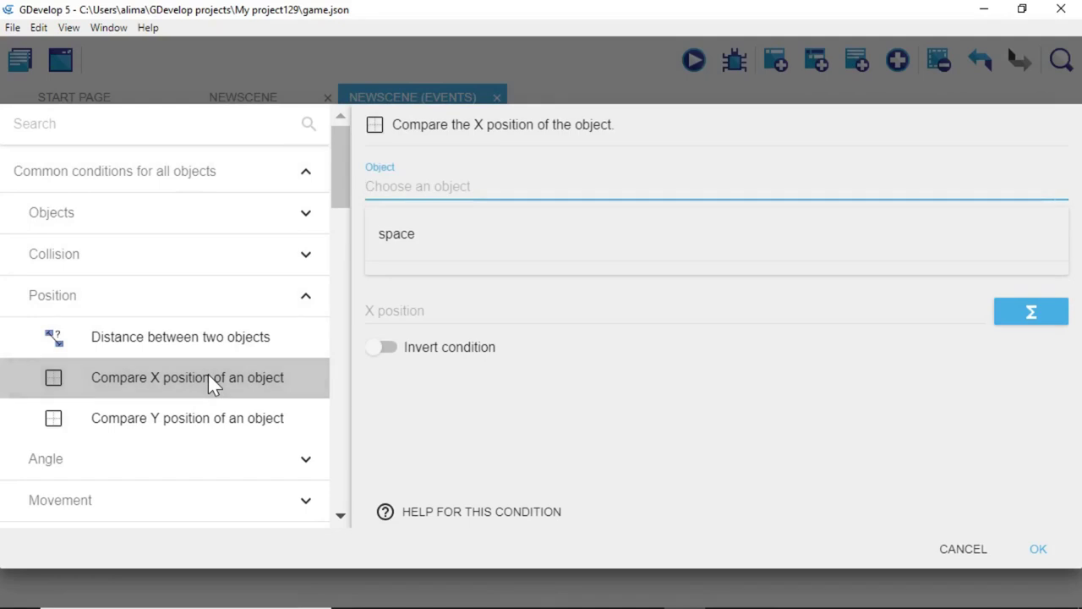
left_click(452, 238)
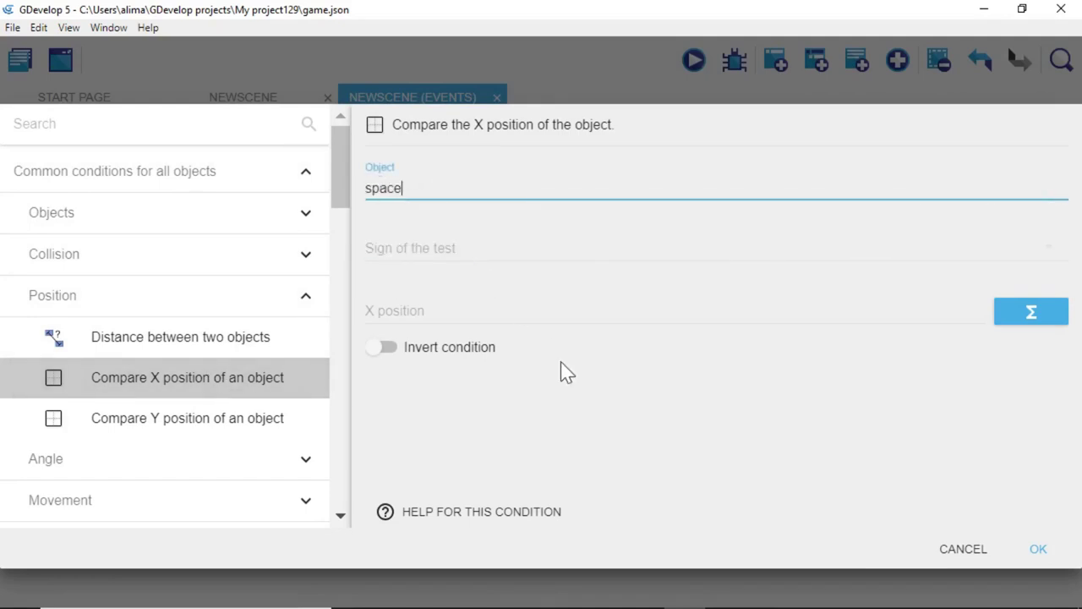
left_click(488, 247)
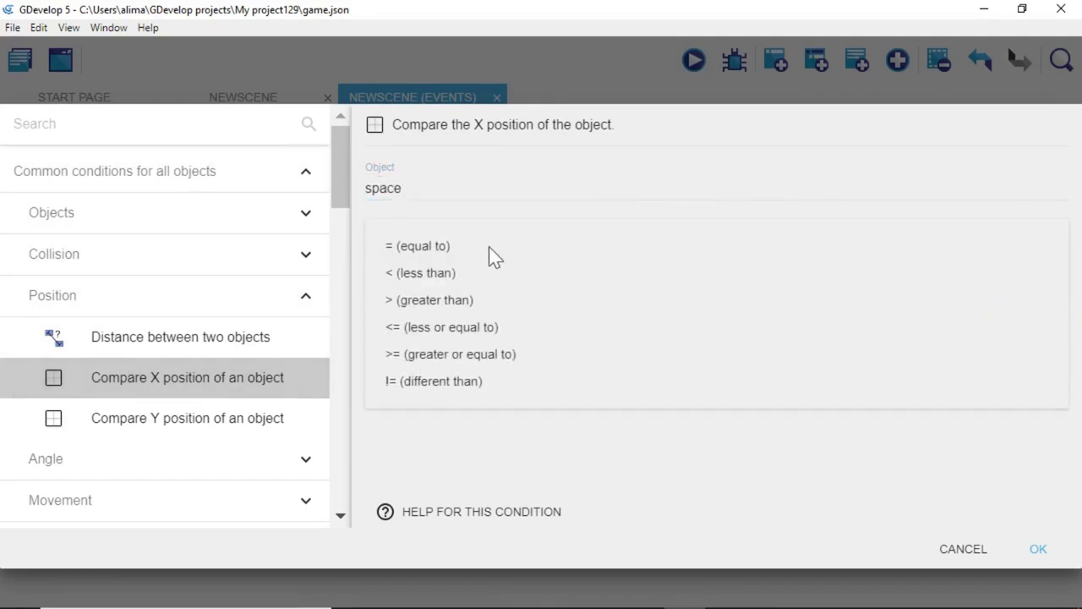
left_click(522, 326)
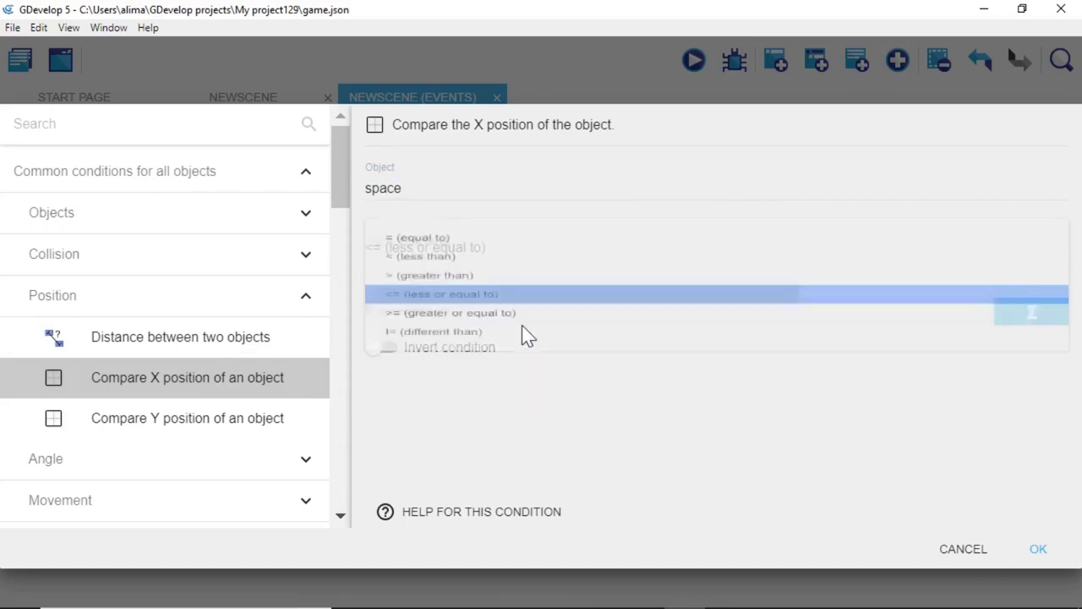
Use the Width size expression of the space object as the condition's X position, space.Width(), and confirm the condition
left_click(1006, 313)
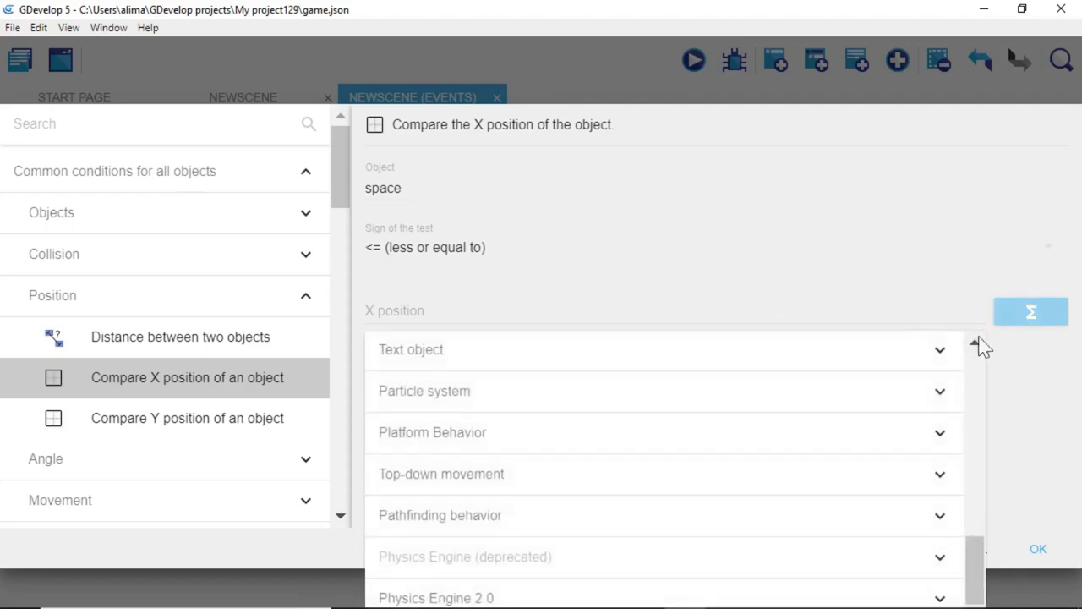
scroll(837, 419, "up", 10)
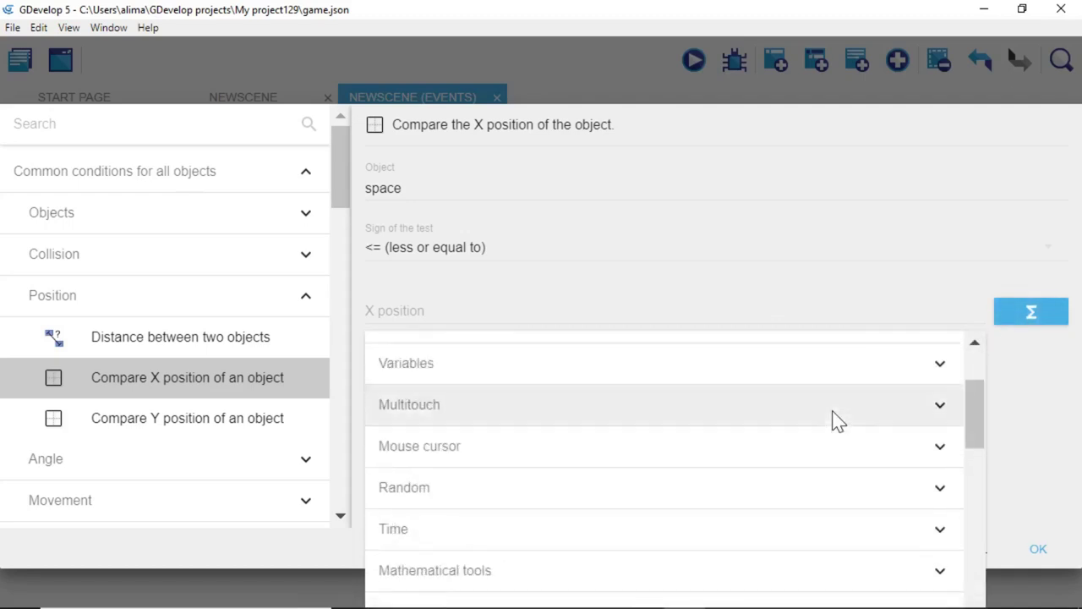
left_click(692, 402)
scroll(693, 452, "down", 1)
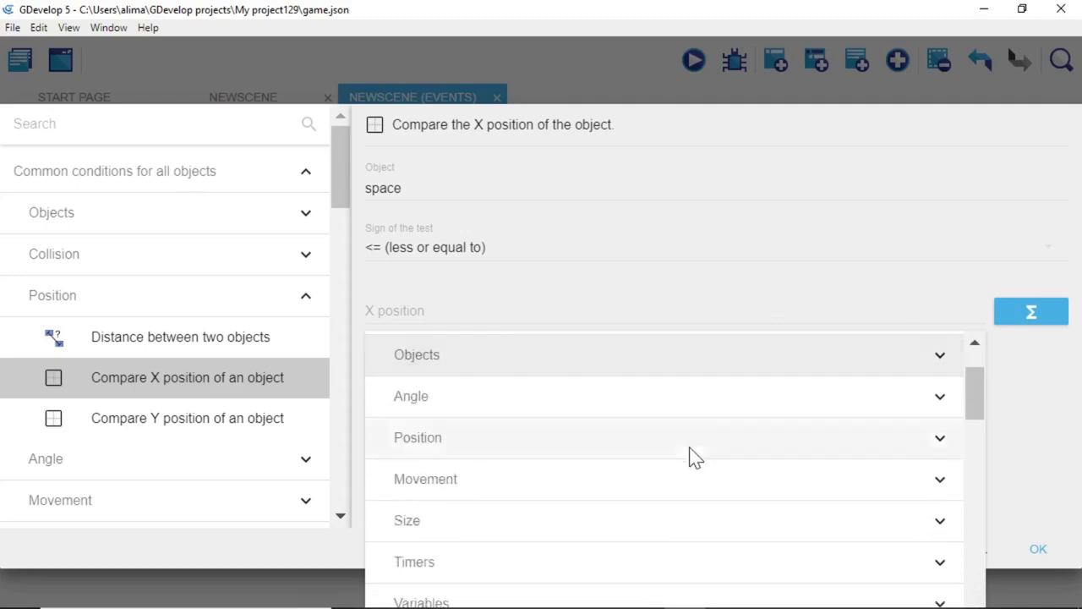
left_click(617, 522)
scroll(659, 462, "down", 4)
scroll(668, 463, "up", 2)
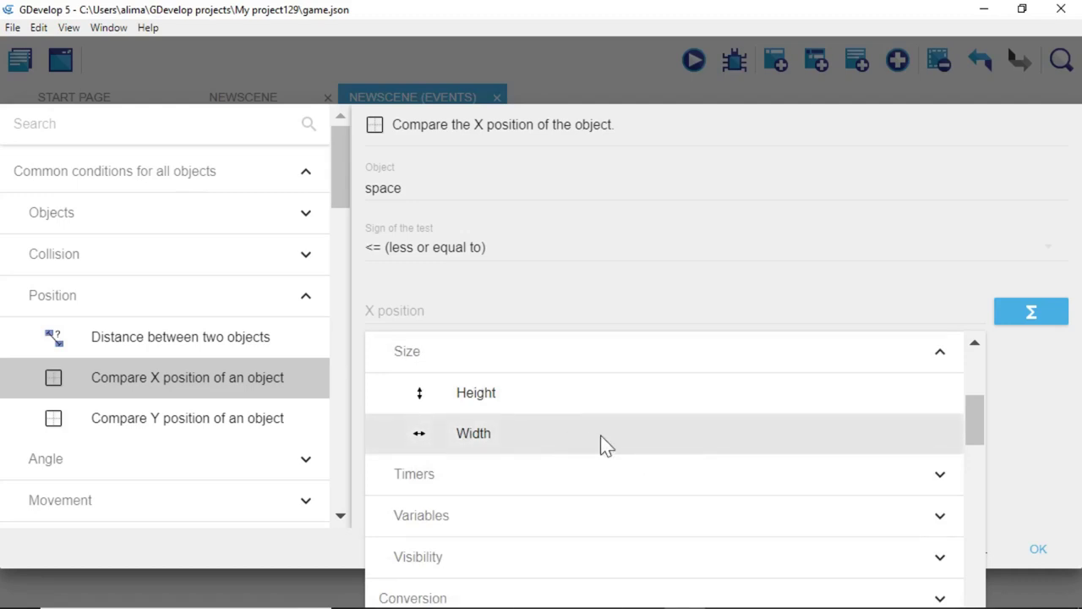
left_click(601, 434)
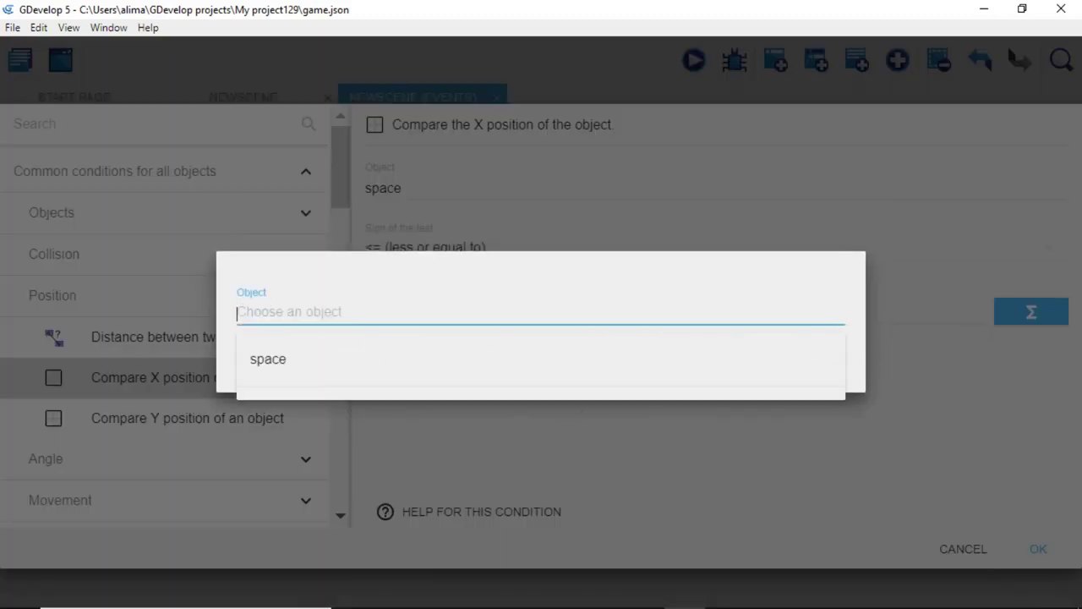
left_click(355, 360)
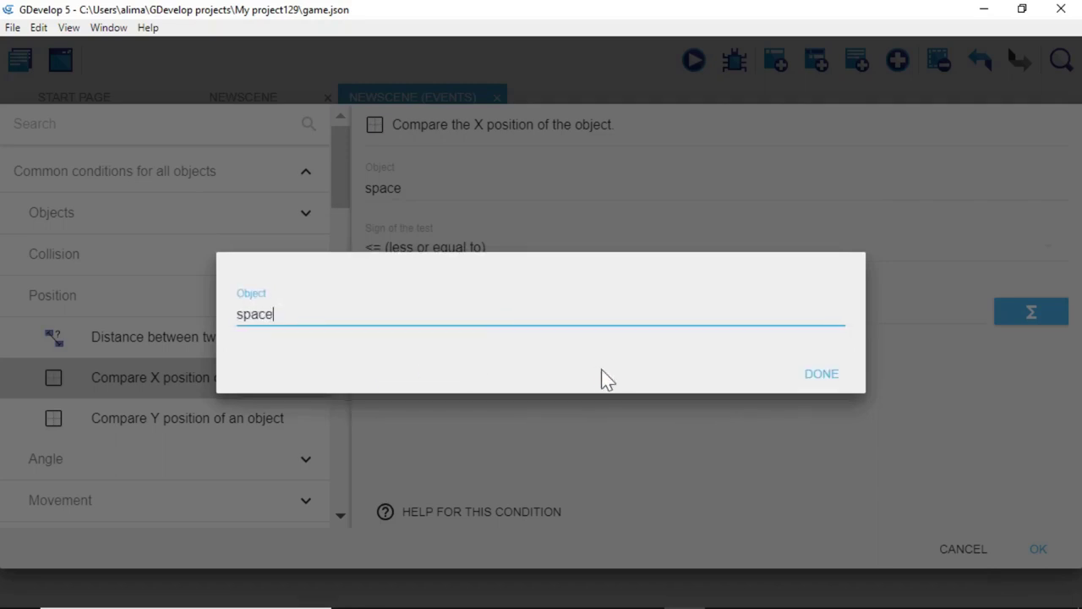
left_click(814, 372)
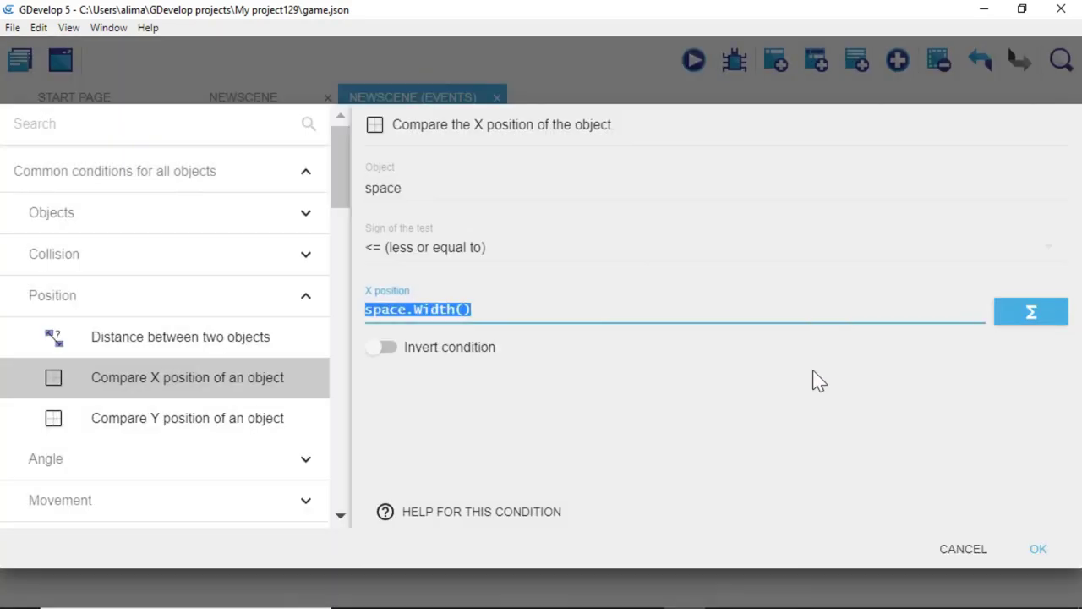
left_click(1039, 549)
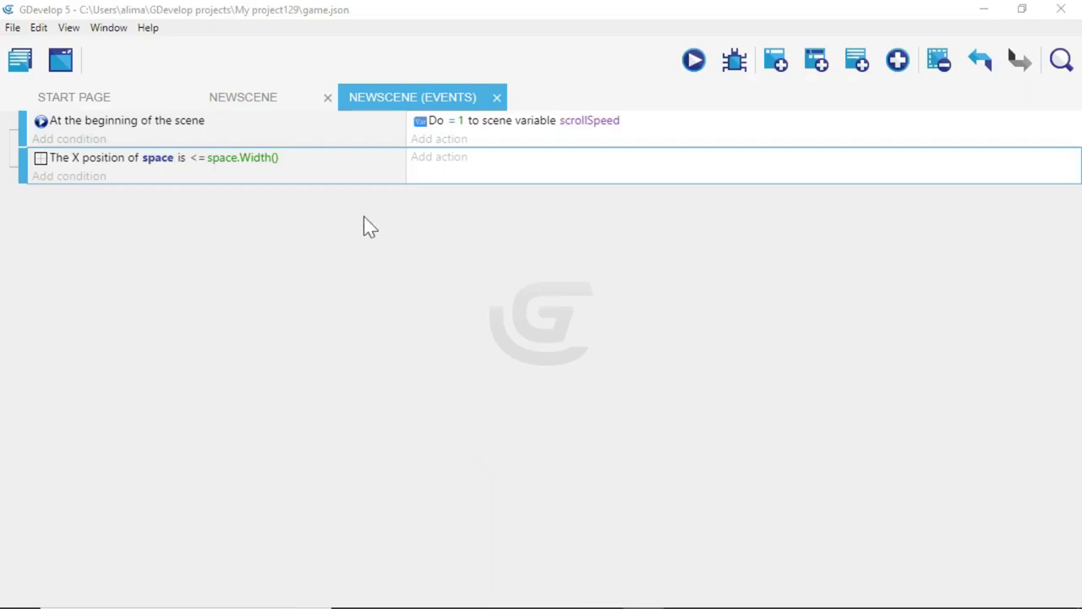
Make the condition's X position value negative so that it reads -space.Width()
left_click(266, 158)
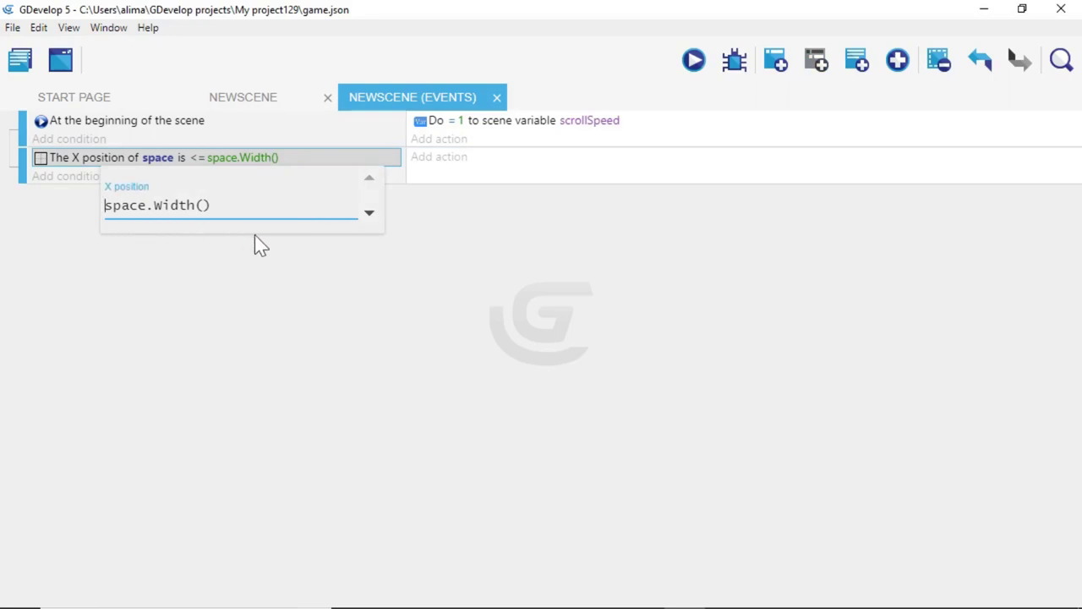
type("-")
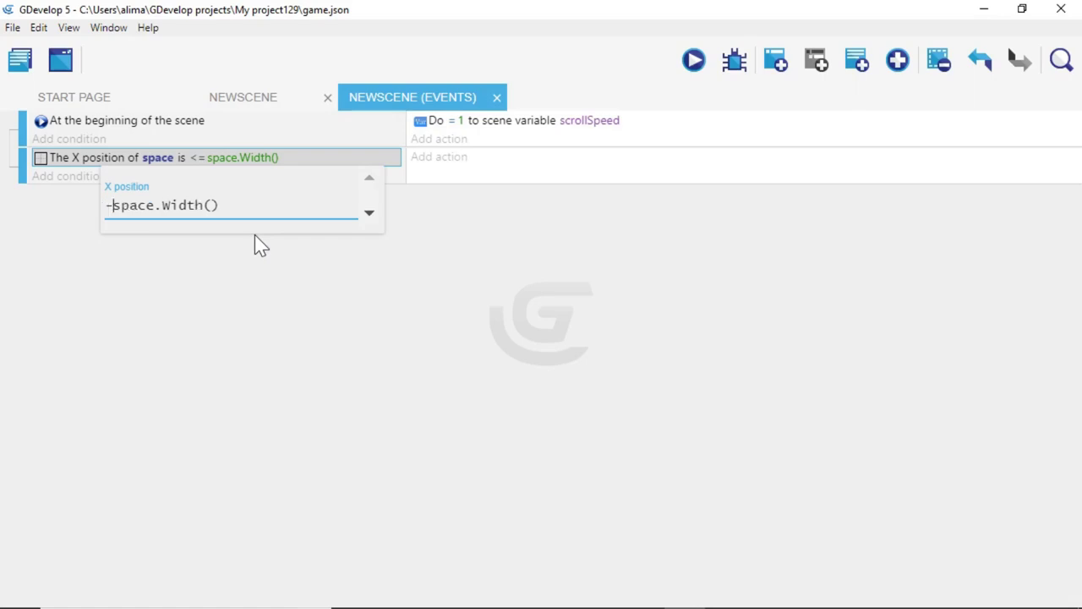
left_click(626, 482)
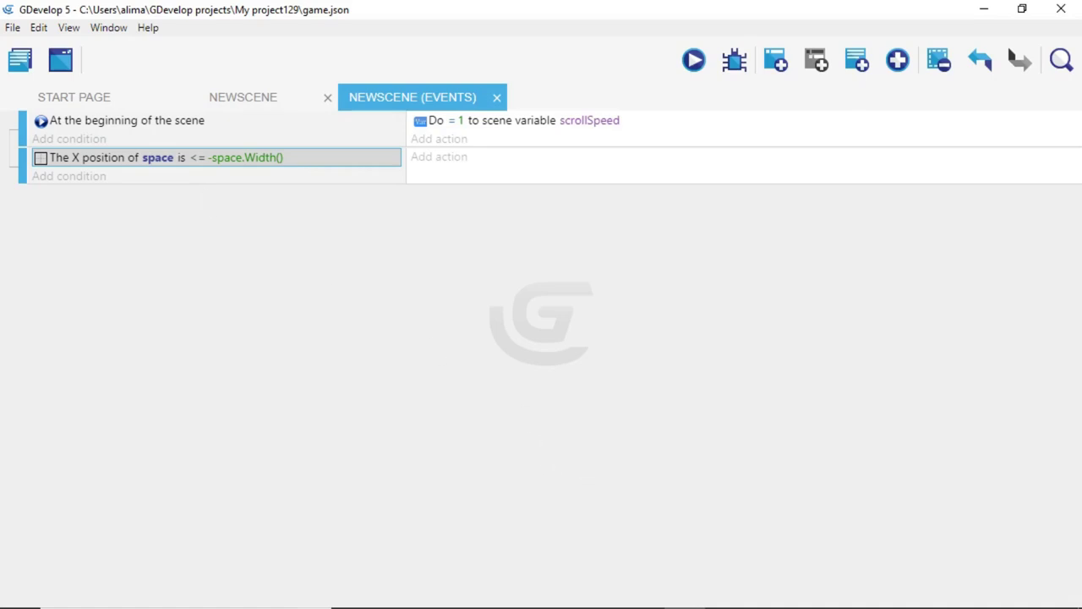
Start an "X position of an object" action in the second event for space with the sign "= (set to)"
left_click(592, 174)
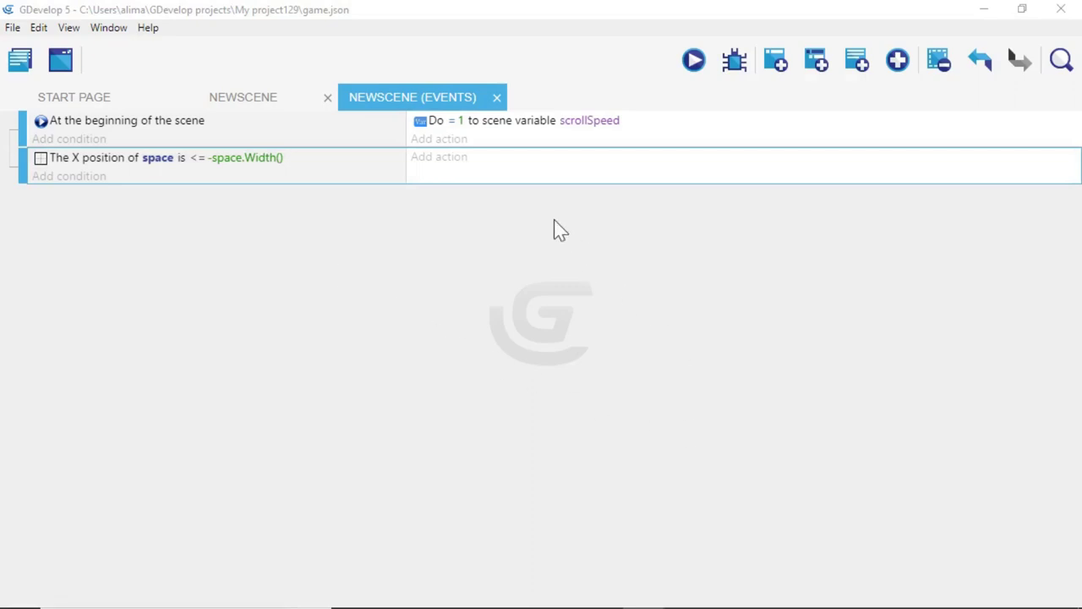
left_click(494, 174)
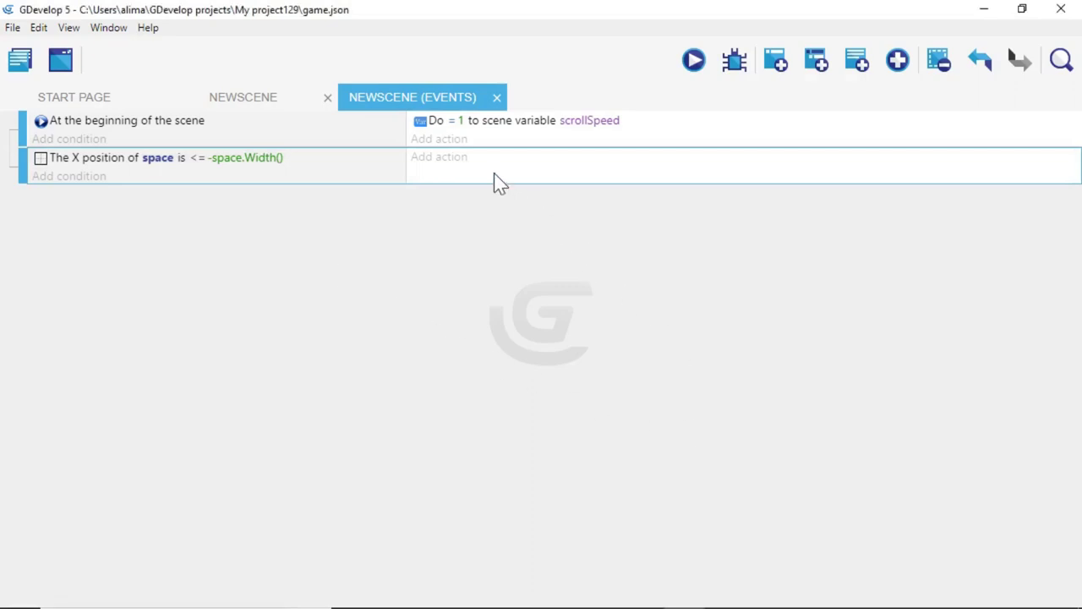
left_click(421, 166)
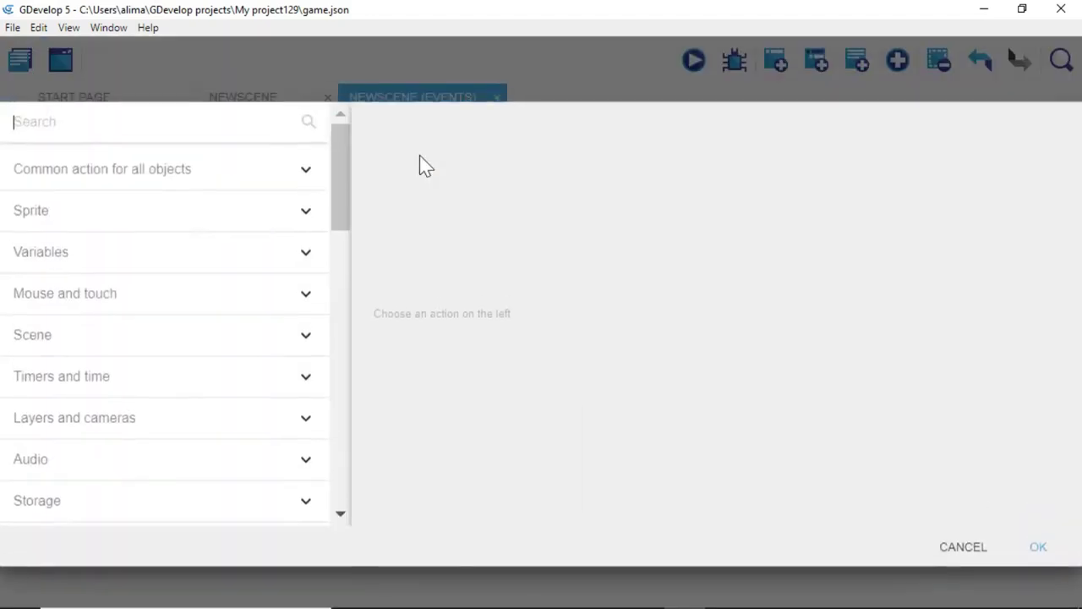
left_click(261, 171)
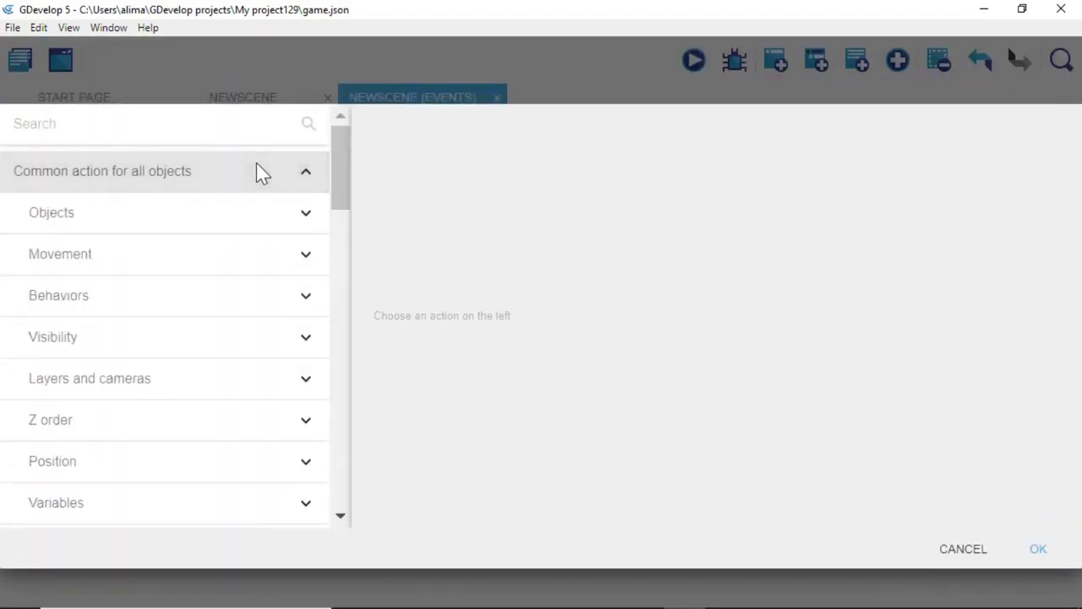
left_click(181, 463)
scroll(199, 465, "down", 2)
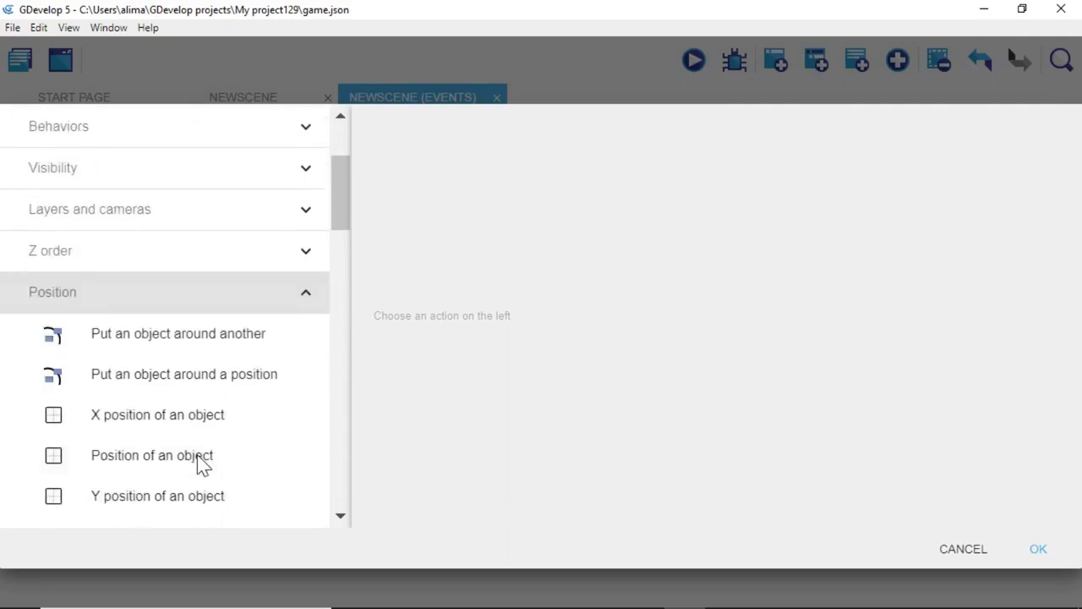
left_click(265, 418)
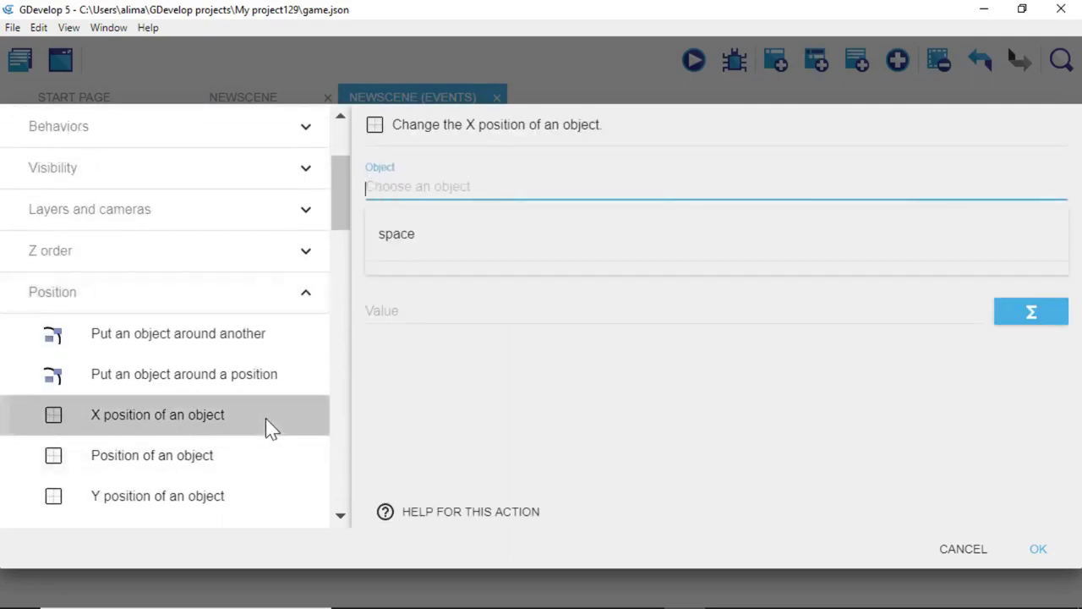
left_click(487, 236)
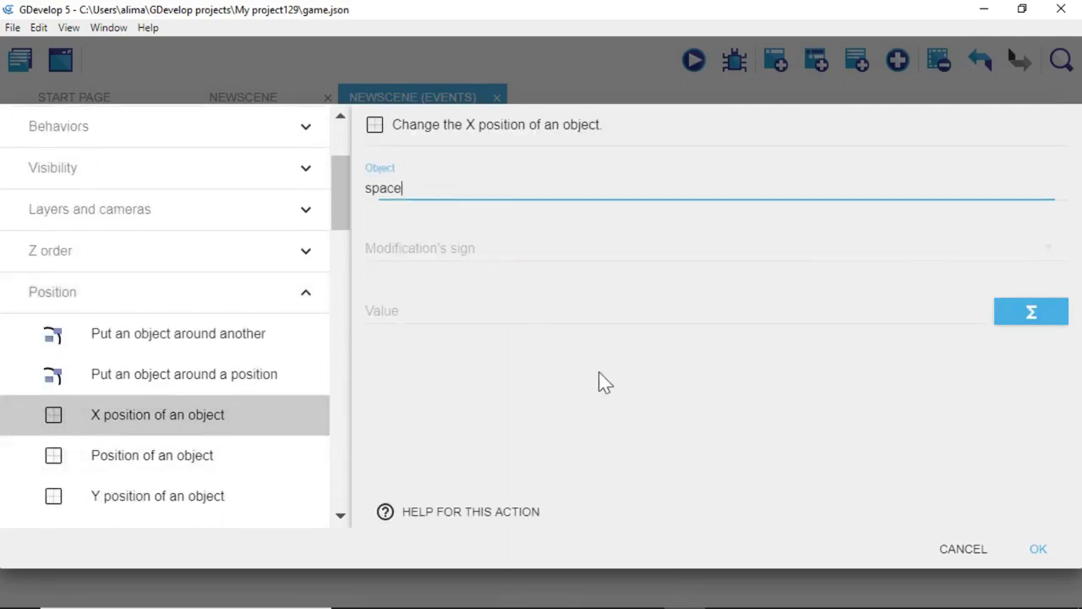
left_click(522, 246)
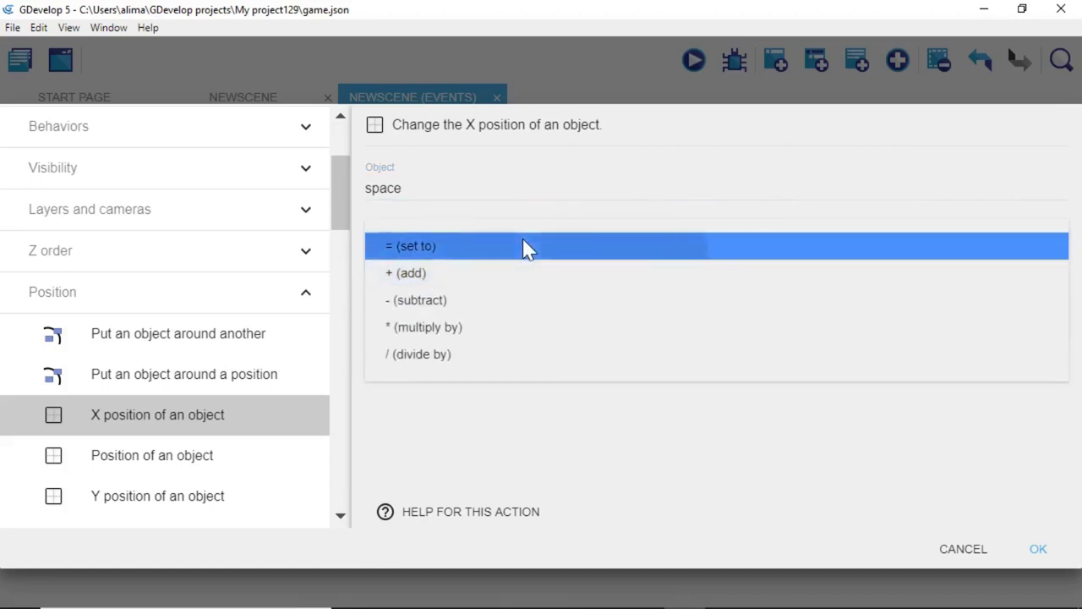
left_click(524, 246)
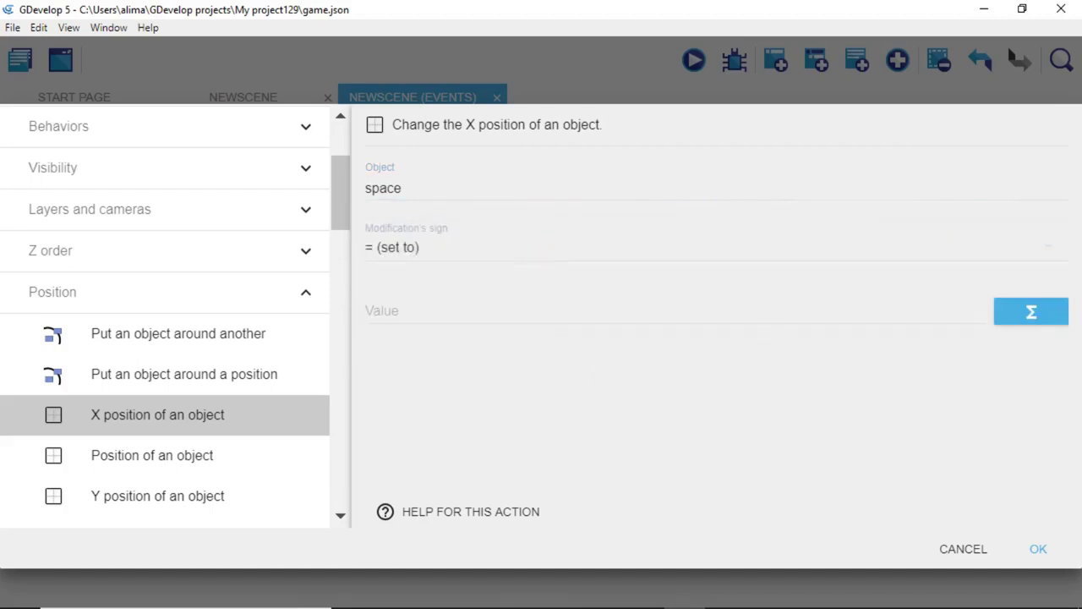
Insert the Width size expression of the space object as the X position action's value
left_click(1006, 319)
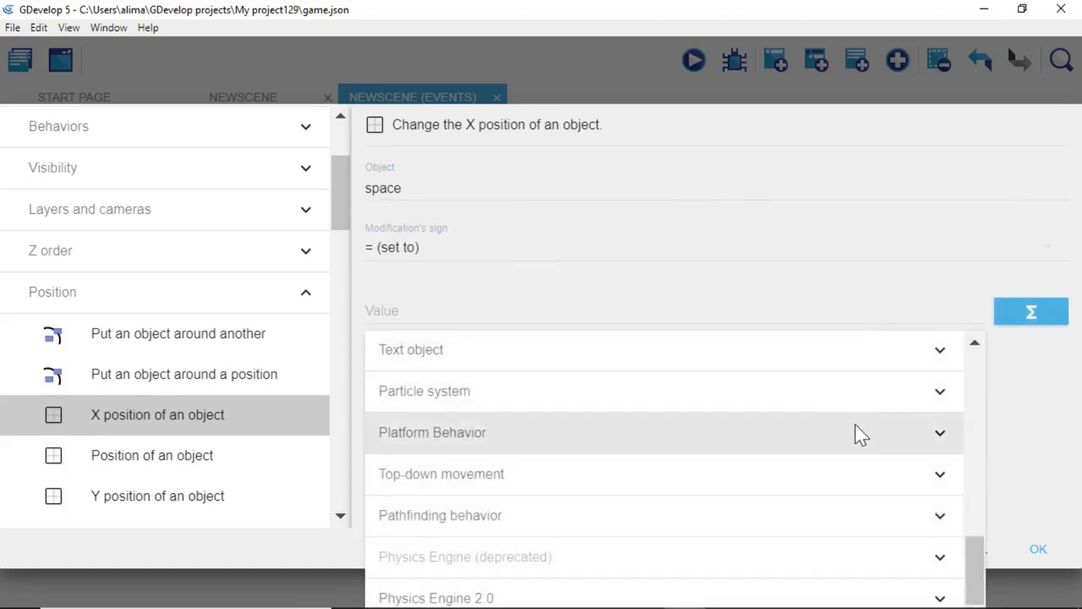
scroll(848, 439, "up", 8)
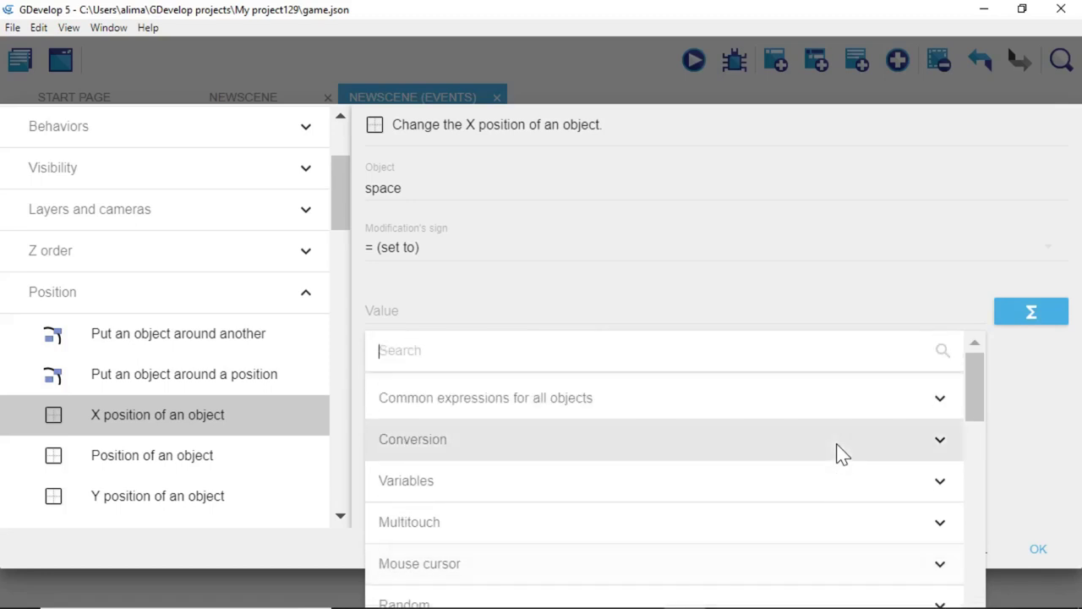
left_click(681, 405)
scroll(603, 439, "down", 1)
left_click(600, 435)
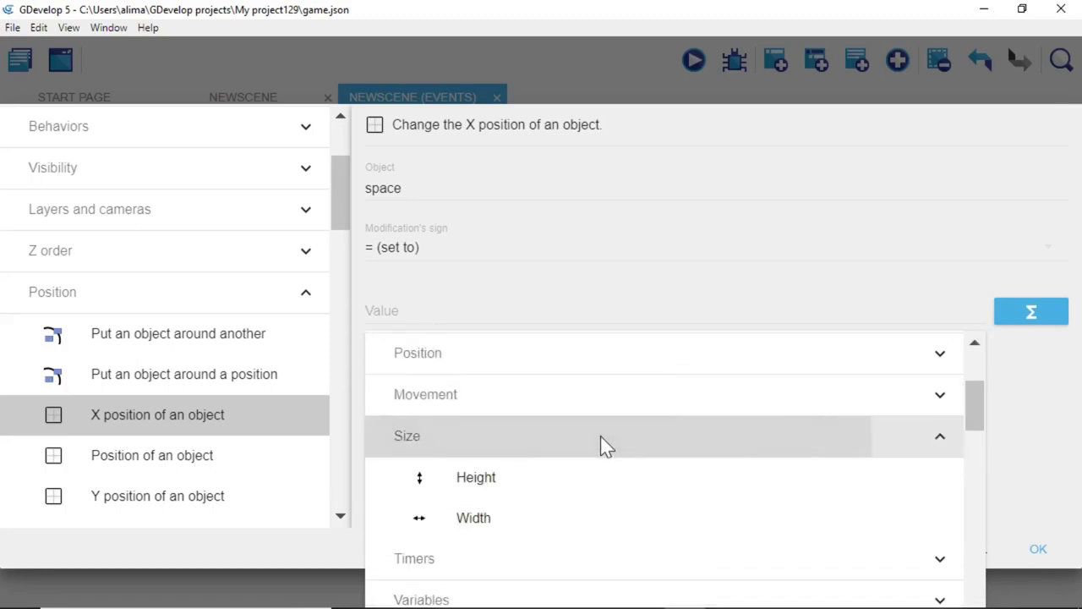
left_click(590, 518)
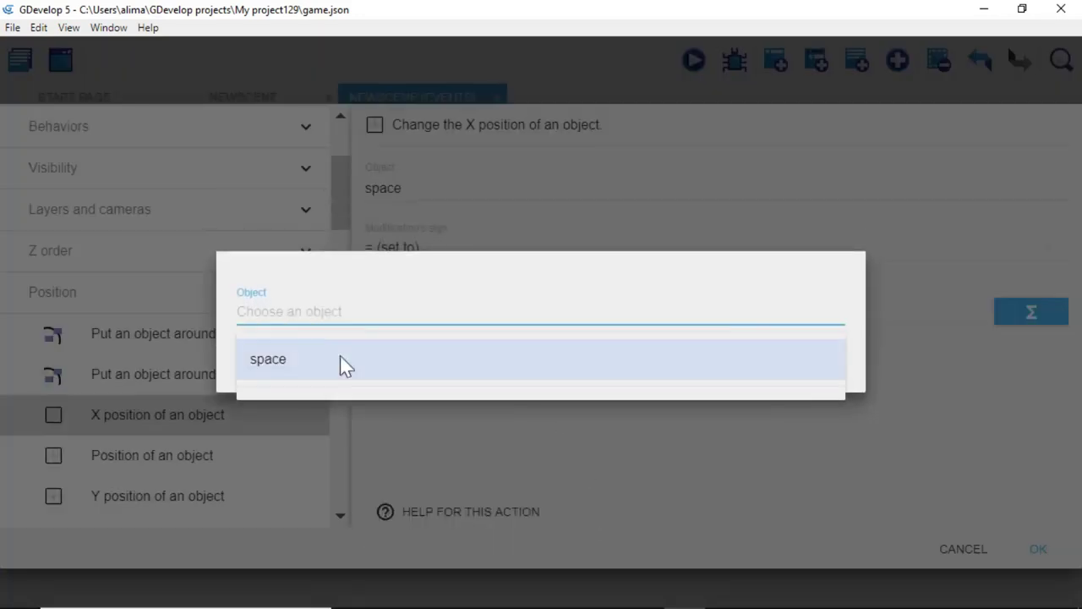
left_click(345, 362)
left_click(814, 378)
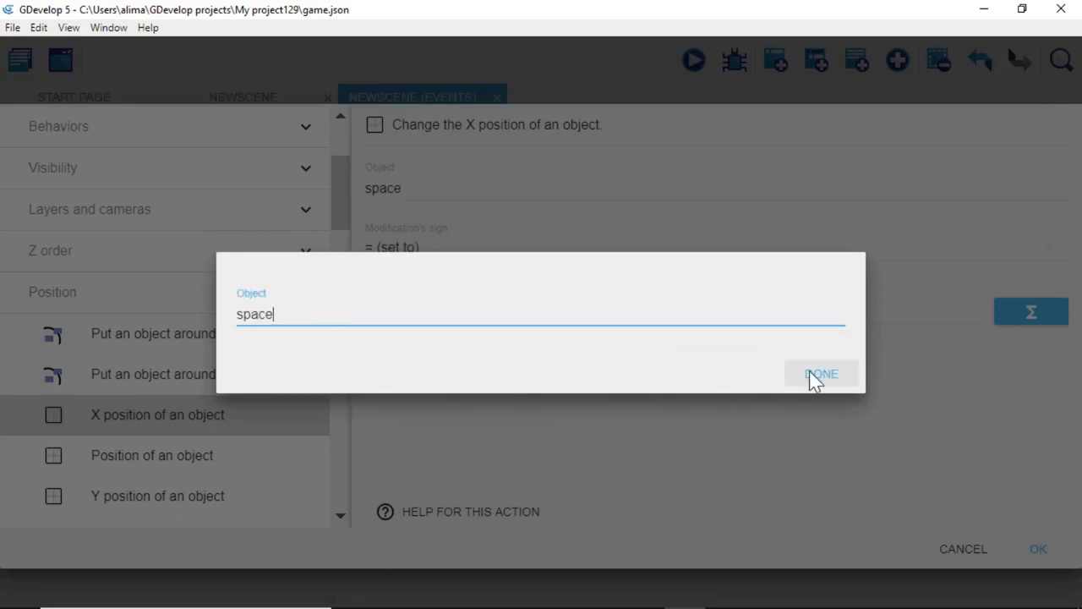